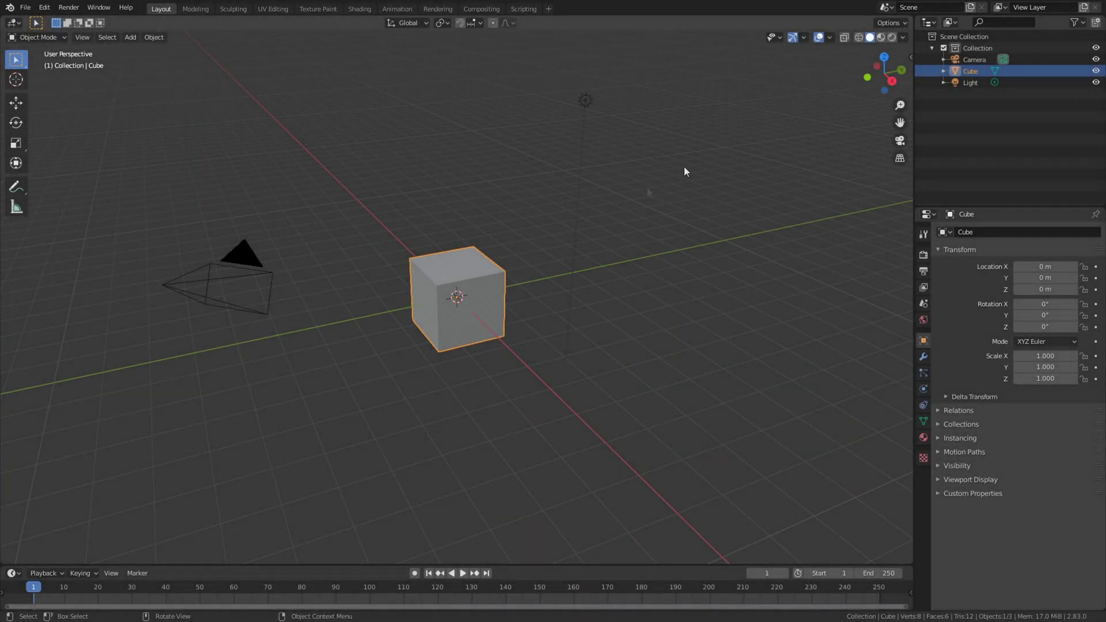
Delete the default cube and light from the scene.
middle_click_drag(323, 251, 392, 231)
left_click_drag(426, 213, 534, 344)
key("Delete")
Add a mesh cylinder with 120 vertices, a radius of 0.37 m and a depth of 0.03 m.
middle_click_drag(534, 339, 417, 301)
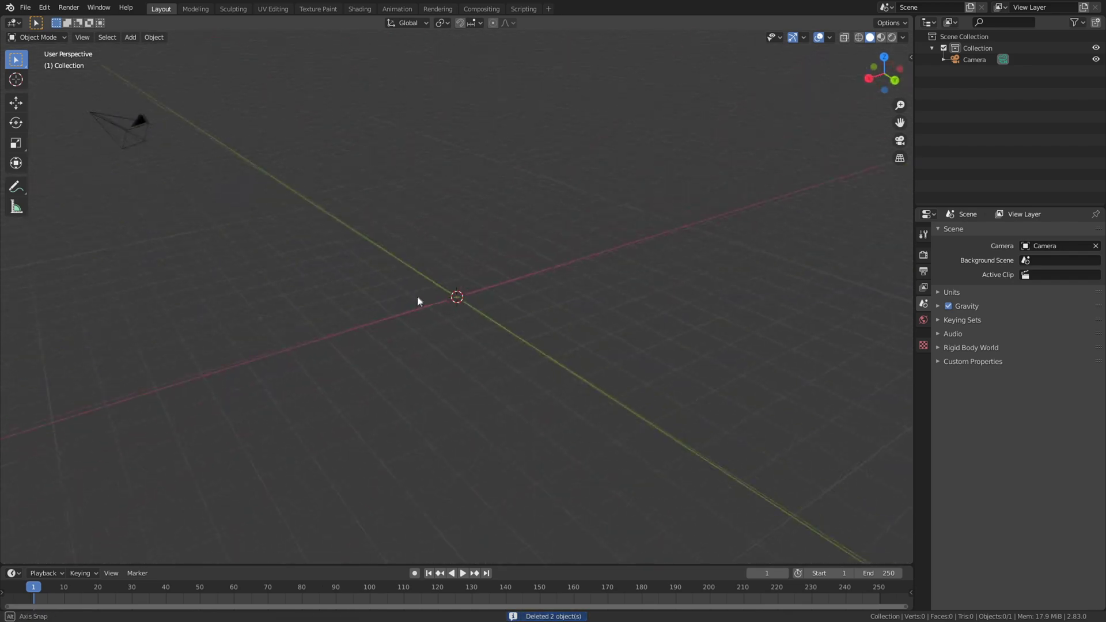
key("shift+a")
mouse_move(430, 297)
left_click(471, 353)
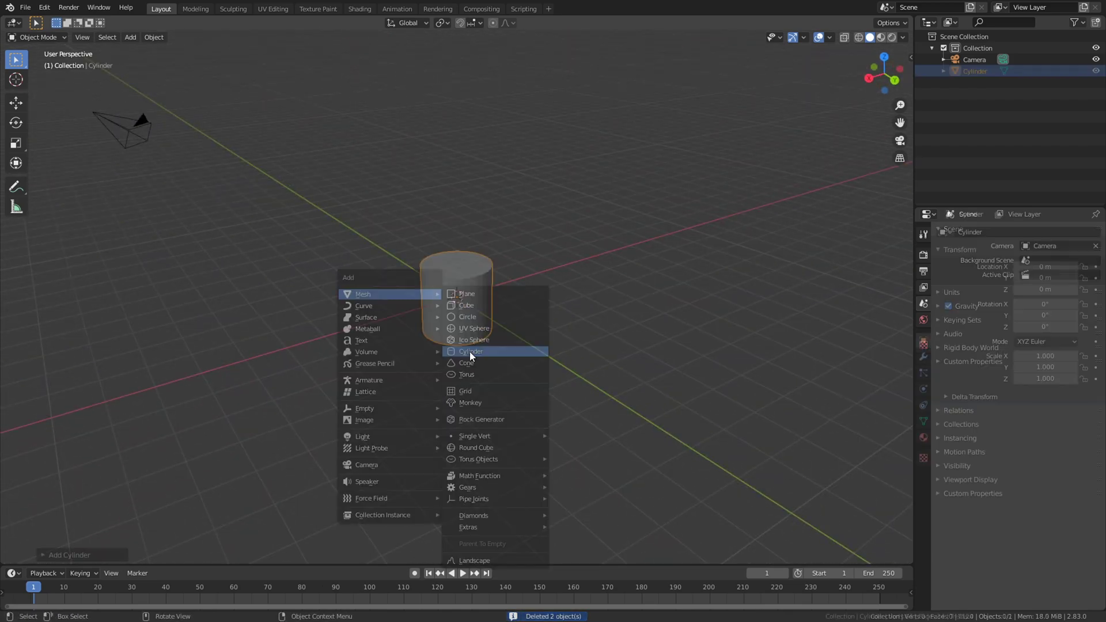
middle_click_drag(469, 352, 569, 347)
left_click(58, 558)
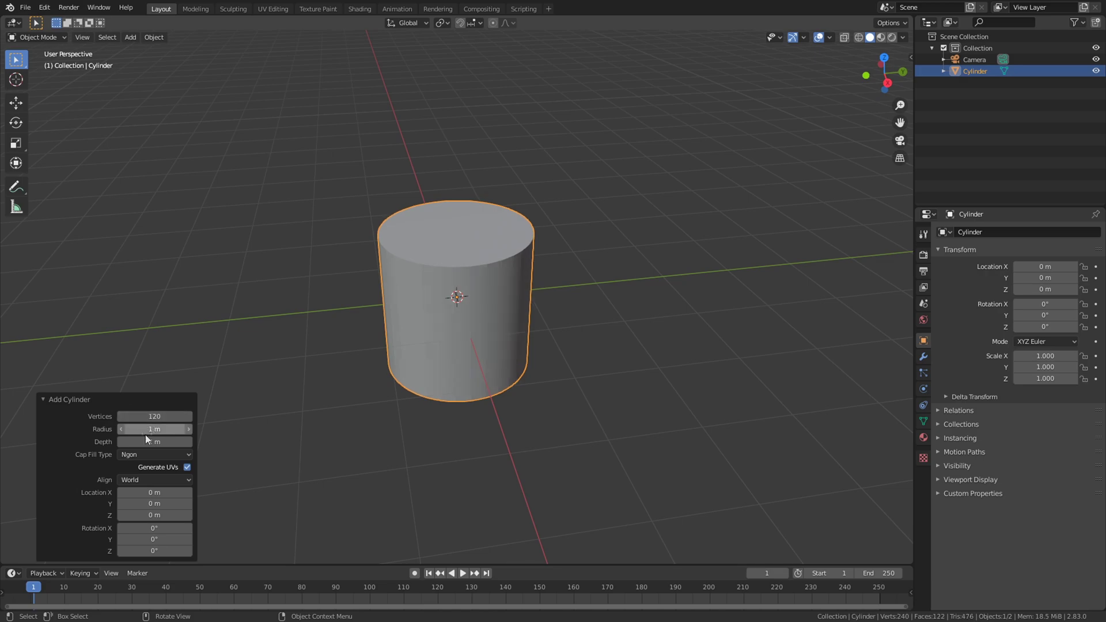
left_click_drag(149, 429, 55, 455)
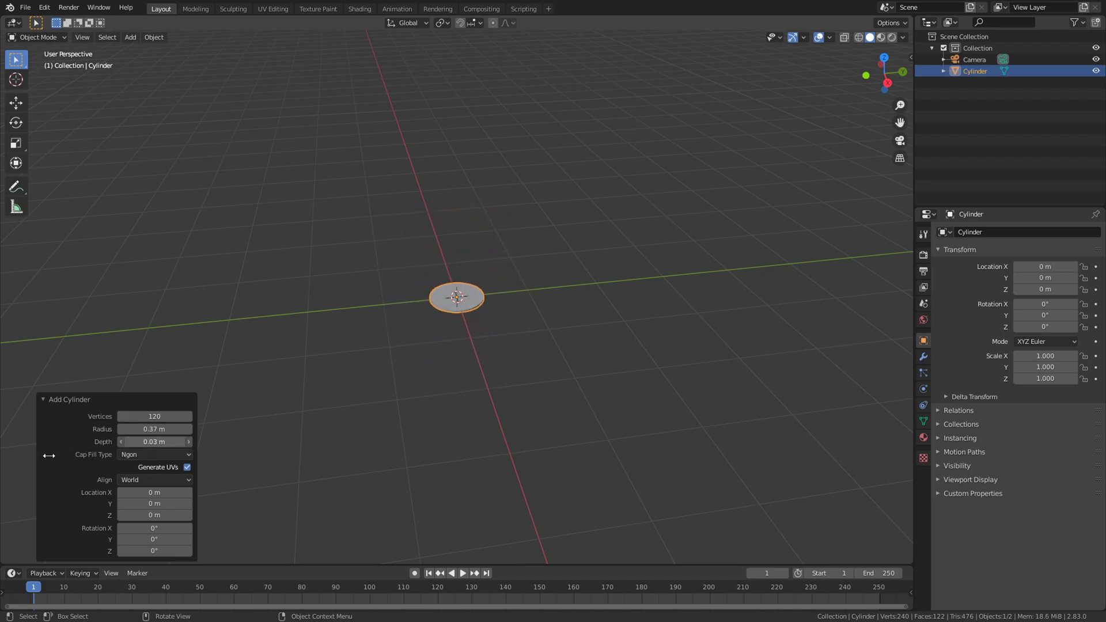
Apply smooth shading to the thin cylinder.
scroll(505, 317, "up", 6)
middle_click_drag(507, 320, 576, 374)
left_click(609, 367)
middle_click_drag(609, 368, 595, 308)
left_click(529, 298)
right_click(530, 298)
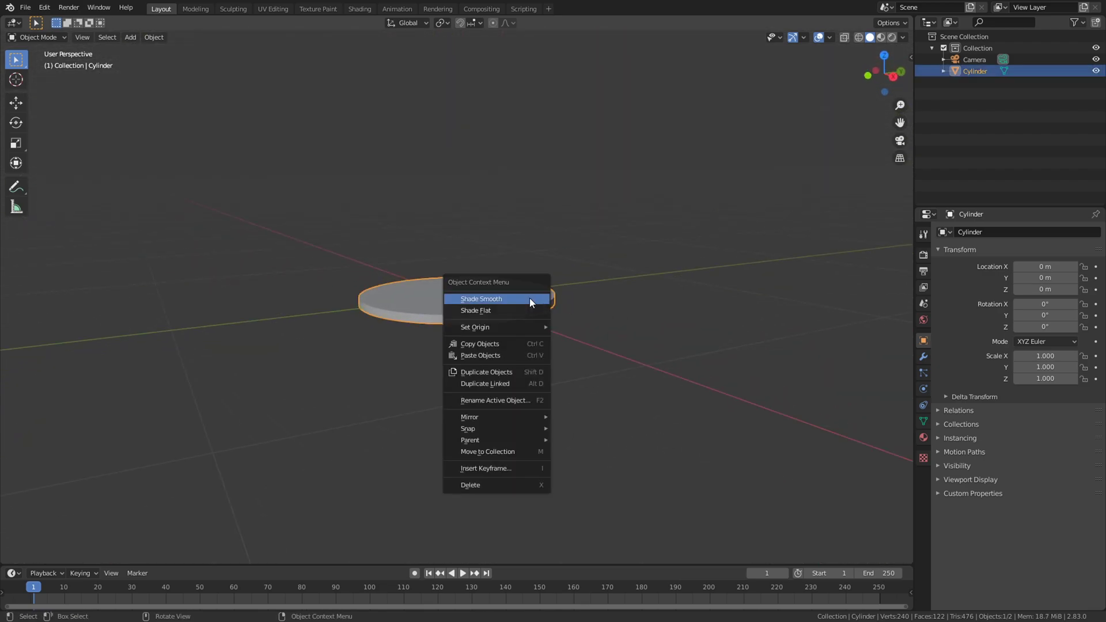
left_click(527, 299)
Enable Auto Smooth for the cylinder's normals.
left_click(924, 421)
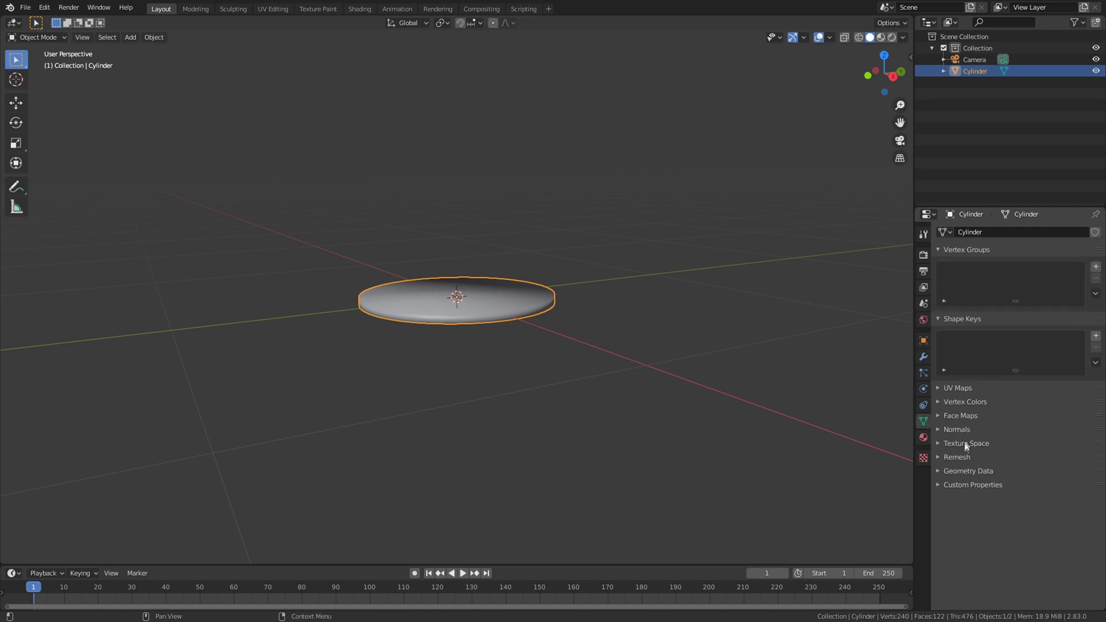
left_click(956, 429)
left_click(954, 442)
mouse_move(697, 389)
middle_mouse_down()
mouse_move(599, 417)
mouse_move(668, 414)
mouse_move(612, 235)
mouse_move(641, 274)
mouse_move(628, 253)
middle_mouse_up()
scroll(599, 416, "up", 4)
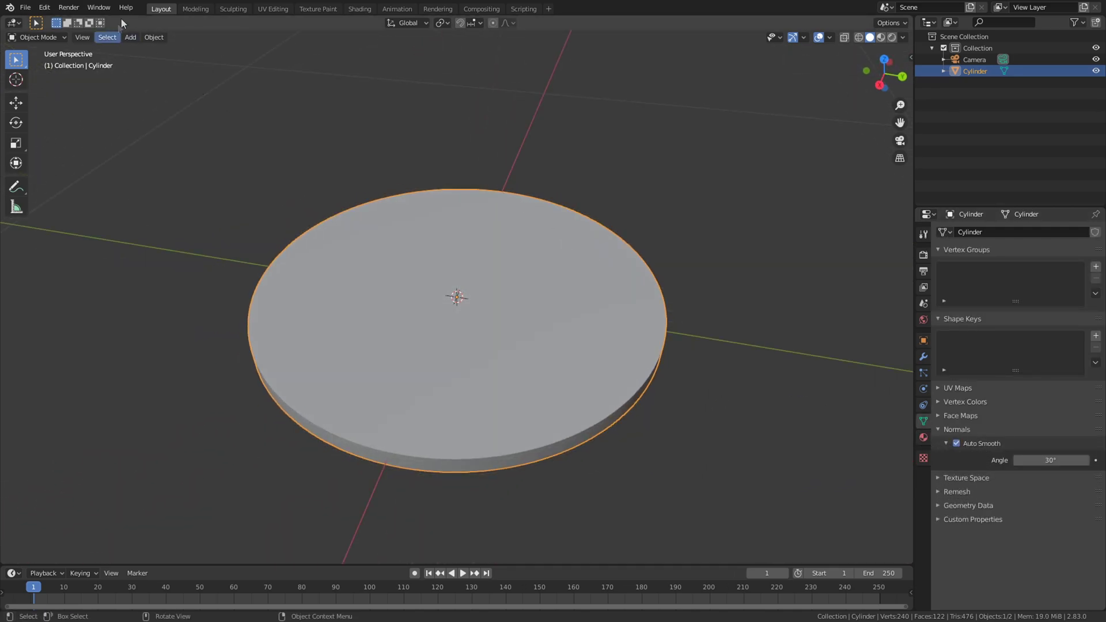
Switch to the UV Editing workspace and open Penny.png as the image behind the cylinder's UV layout.
left_click(229, 10)
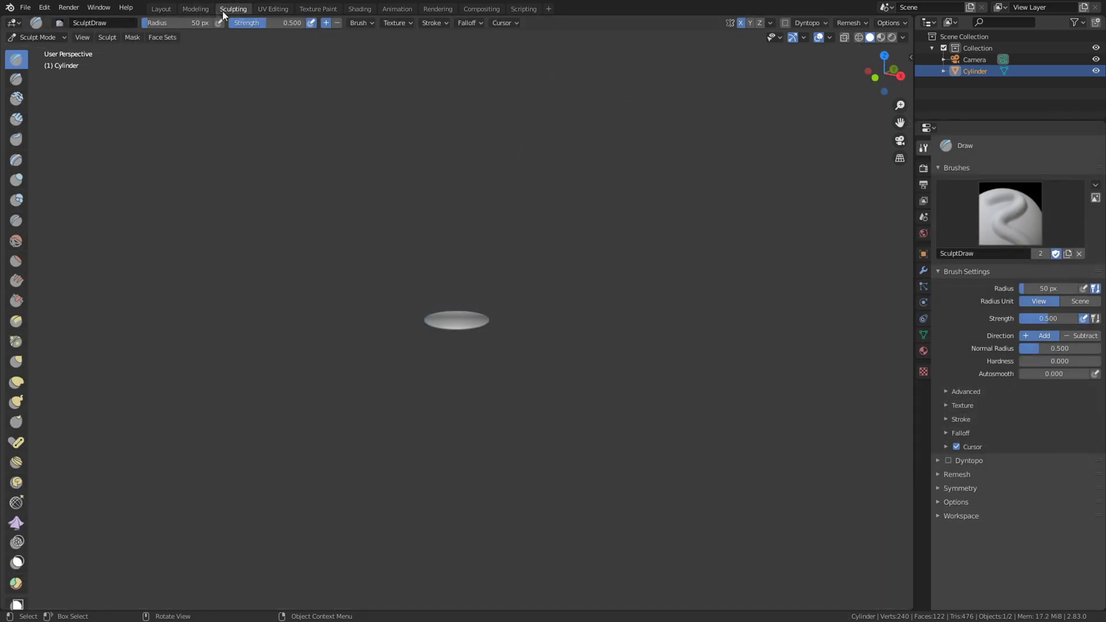
left_click(286, 11)
scroll(395, 243, "up", 5)
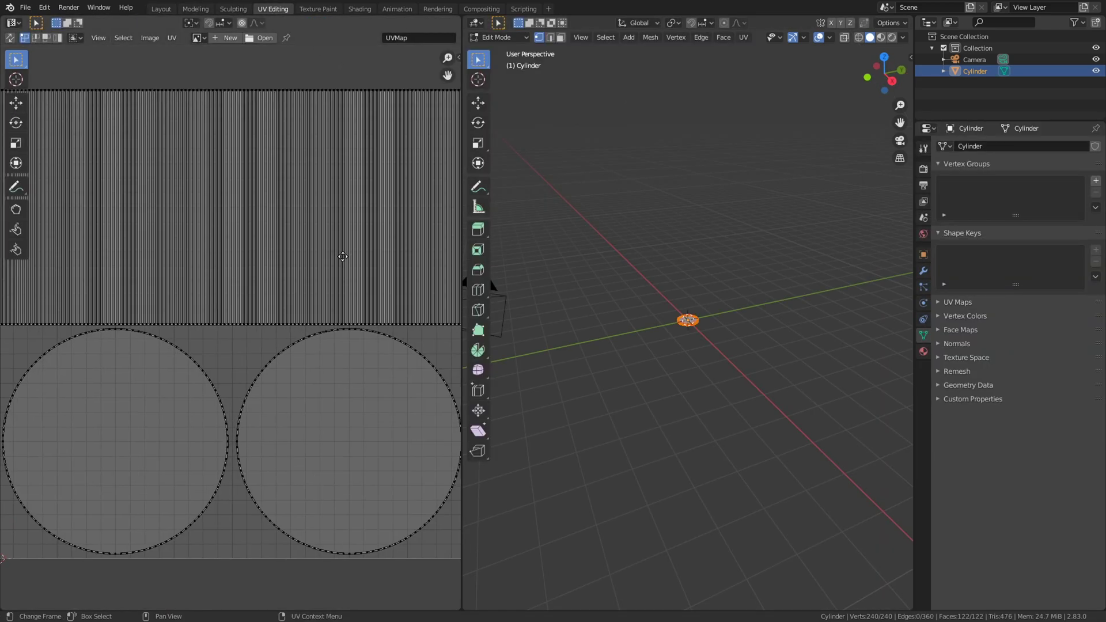
scroll(359, 269, "down", 3)
middle_click_drag(358, 270, 386, 269)
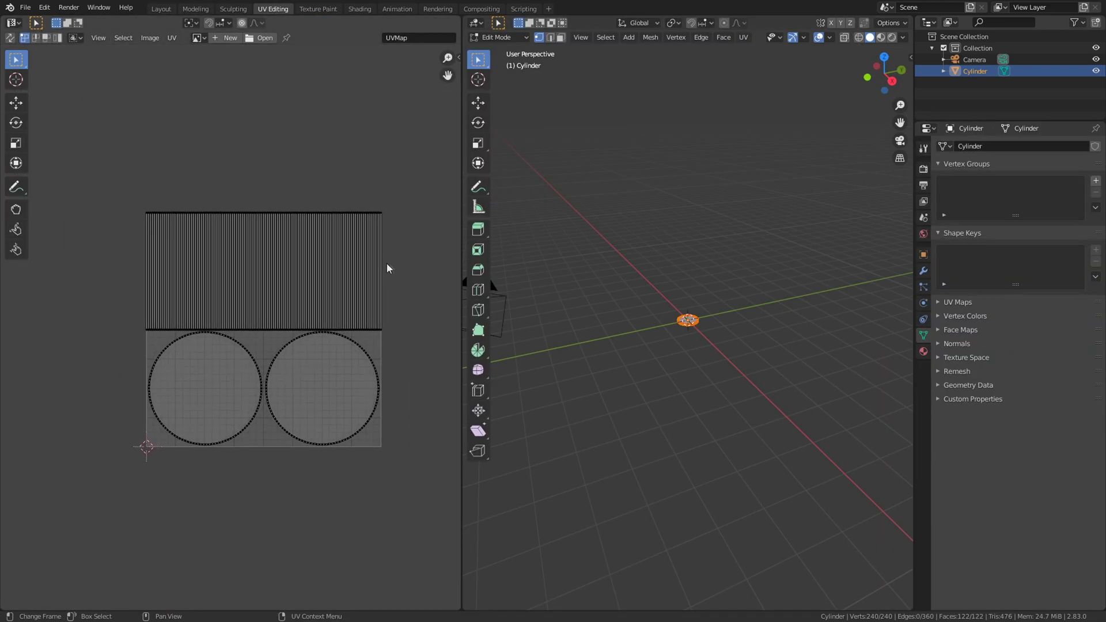
left_click(254, 40)
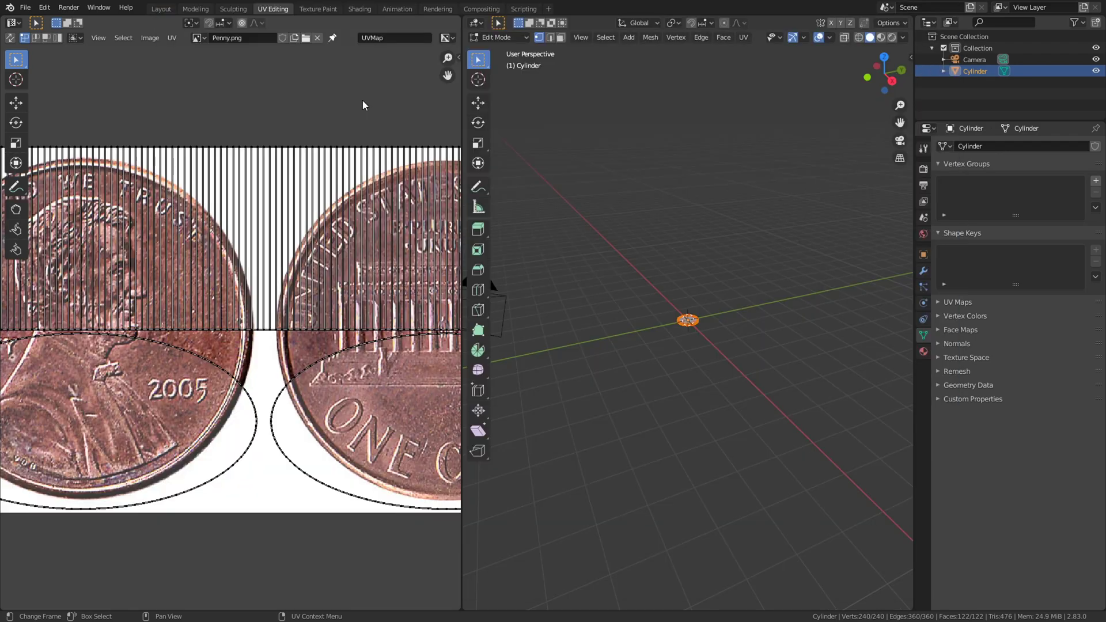
Scale the entire UV layout by 0.5 along the X axis.
scroll(314, 282, "down", 1)
scroll(315, 286, "down", 4)
key("a")
key("s")
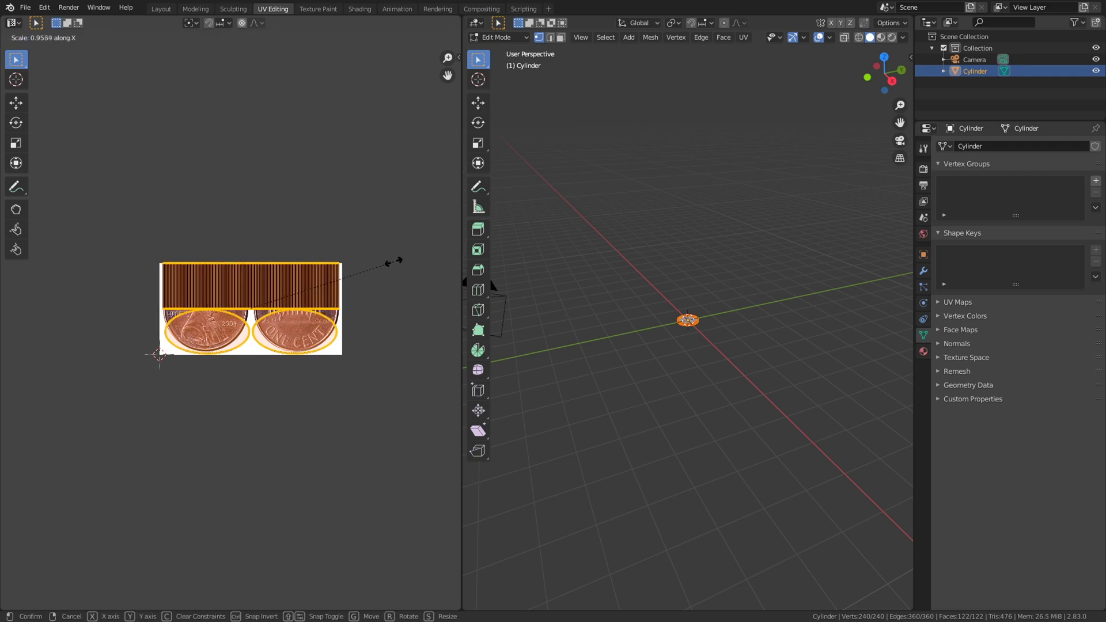
key("x")
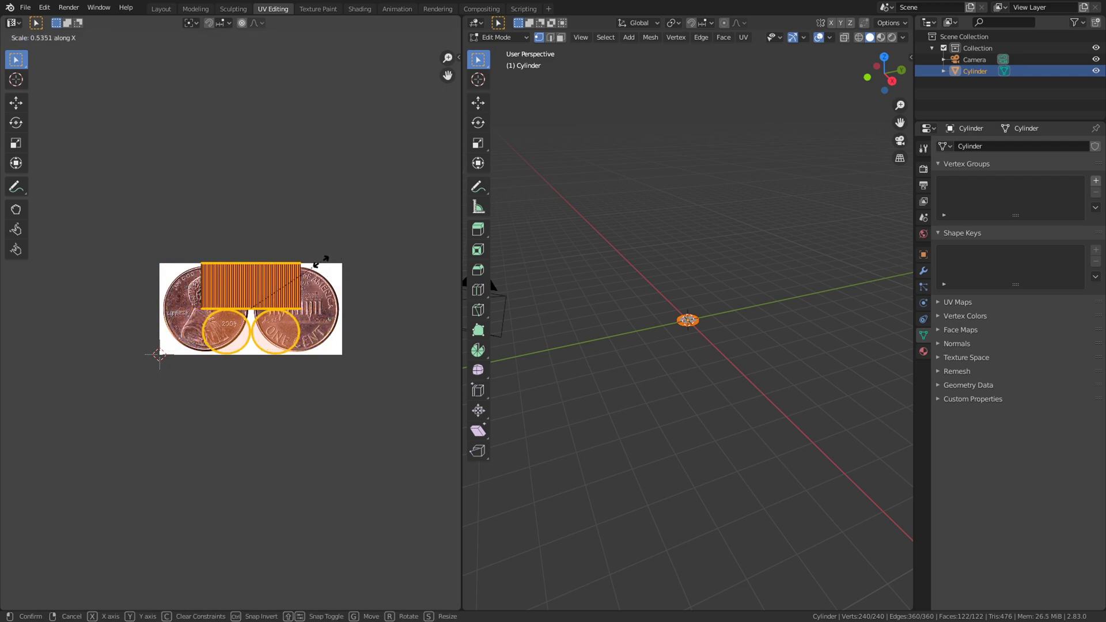
type(".5")
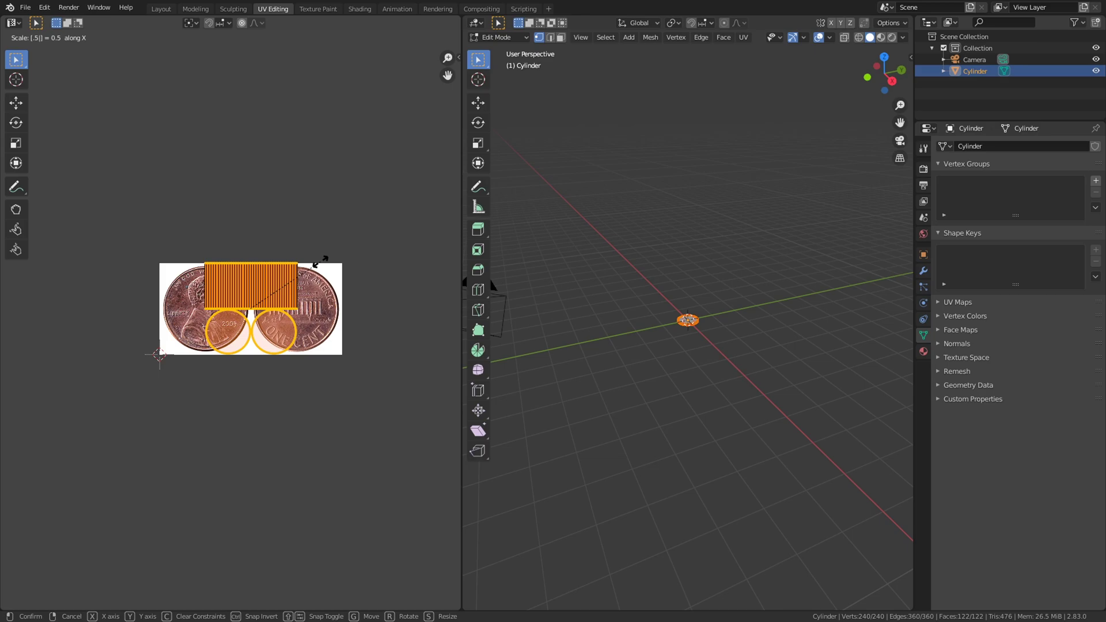
key("Return")
Move the entire UV layout into the empty space below the penny image.
scroll(323, 262, "up", 5)
scroll(354, 267, "down", 3)
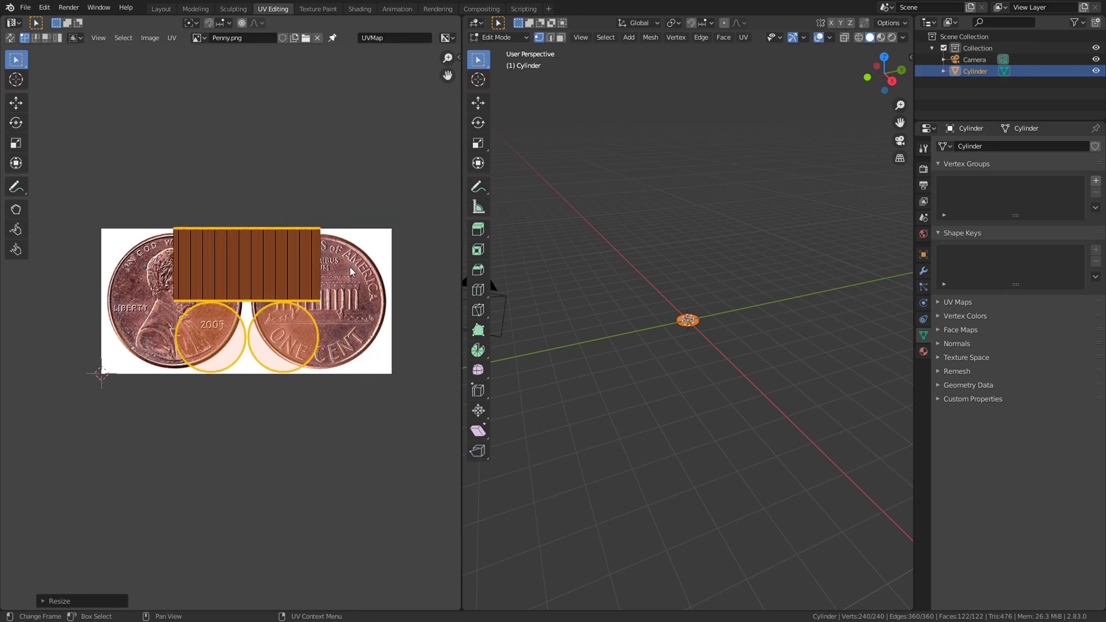
key("g")
left_click(357, 410)
scroll(357, 407, "down", 1)
middle_click_drag(358, 408, 355, 377)
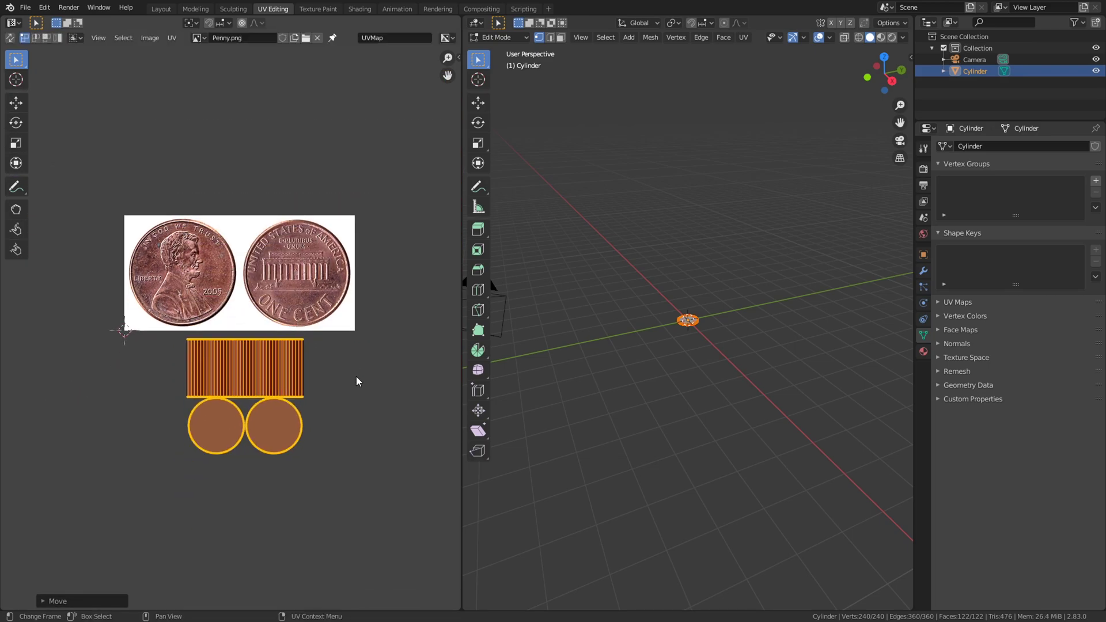
Move the right-hand circular UV island onto the penny's heads side and enlarge it to just inside the coin's rim.
key("alt+a")
scroll(294, 442, "up", 1)
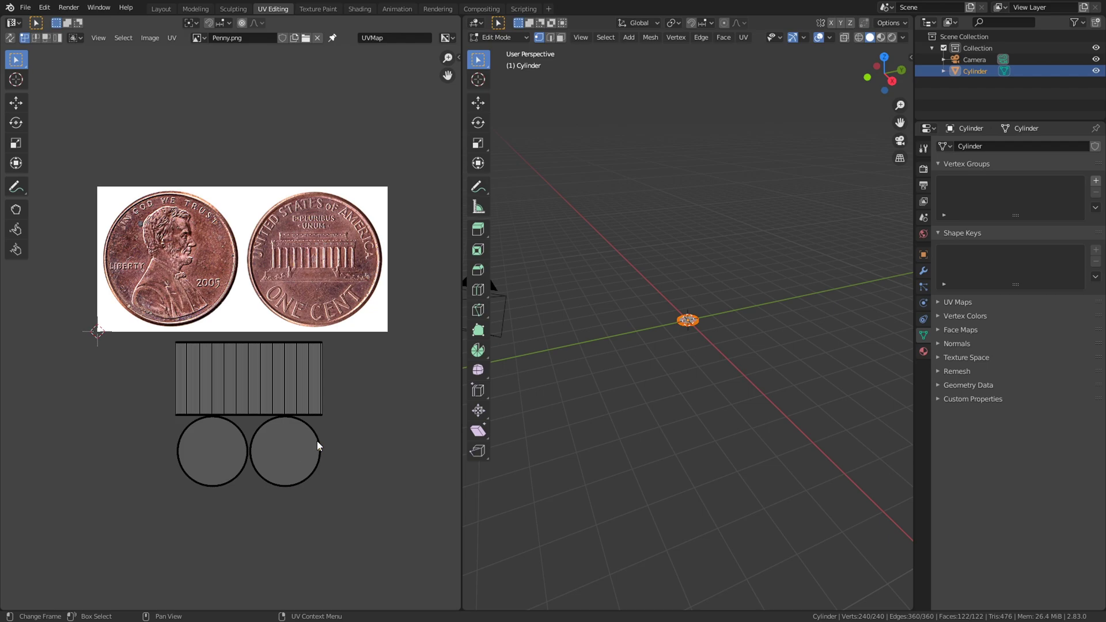
key("l")
key("g")
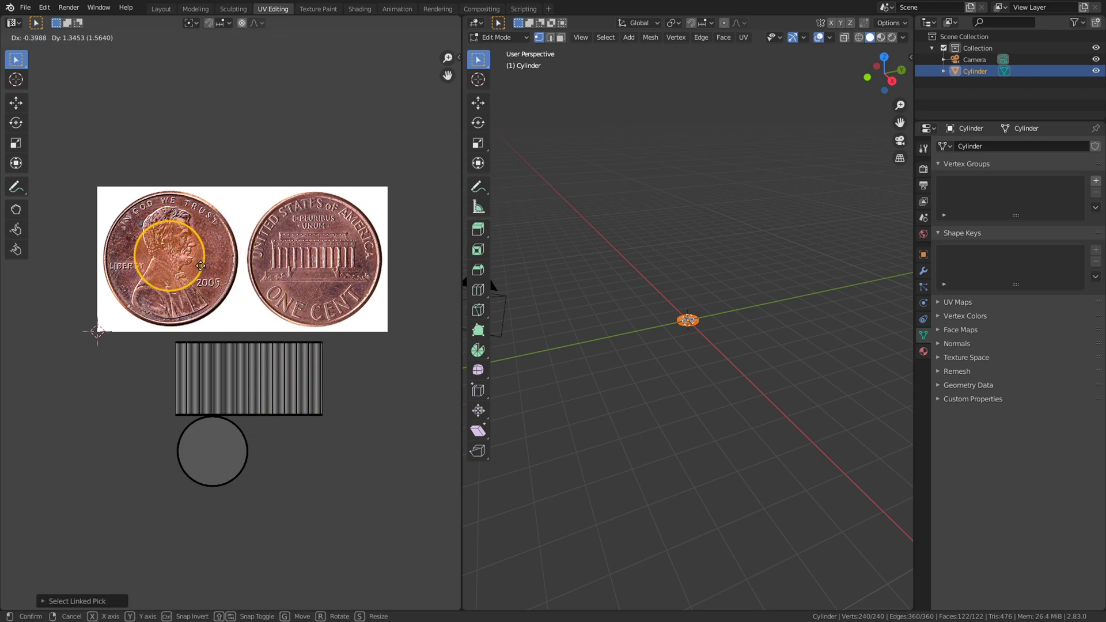
left_click(202, 268)
scroll(202, 269, "up", 5)
scroll(311, 347, "down", 3)
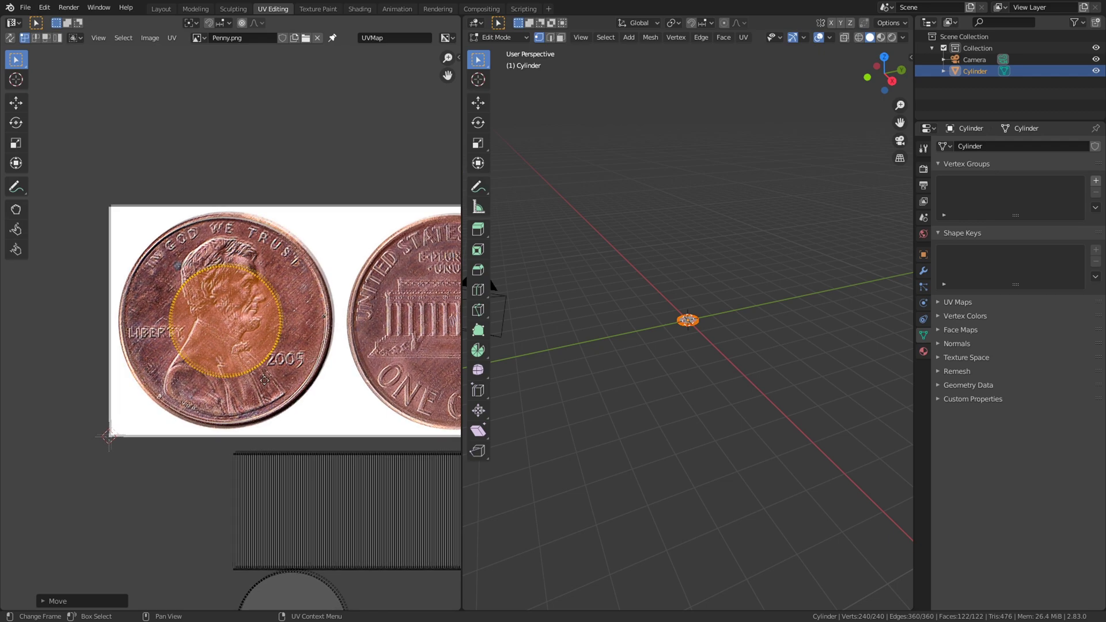
key("s")
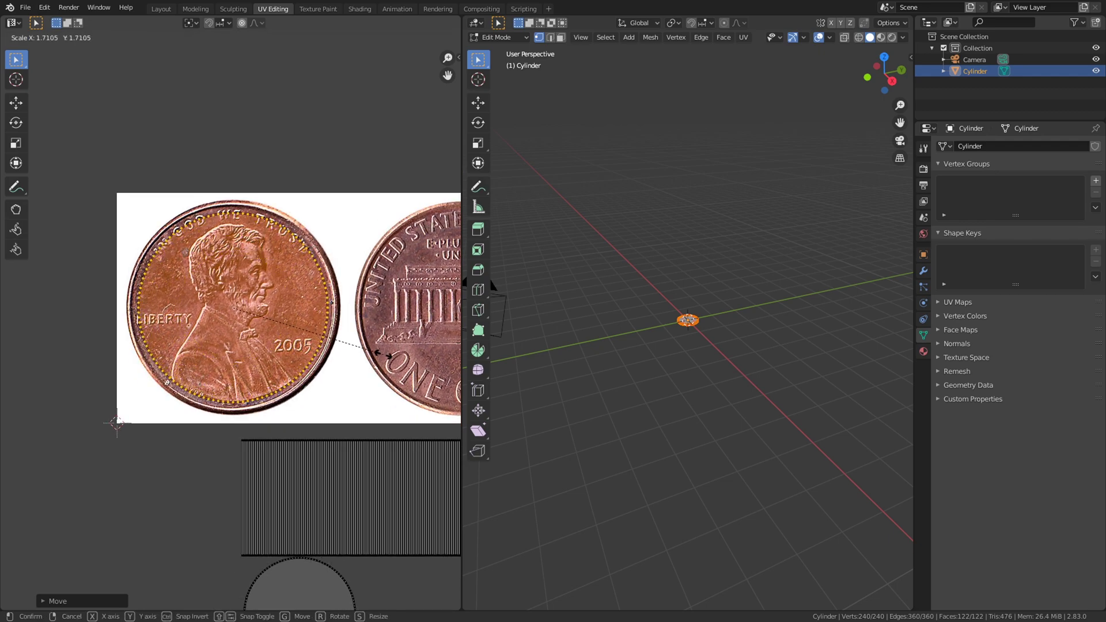
left_click(392, 357)
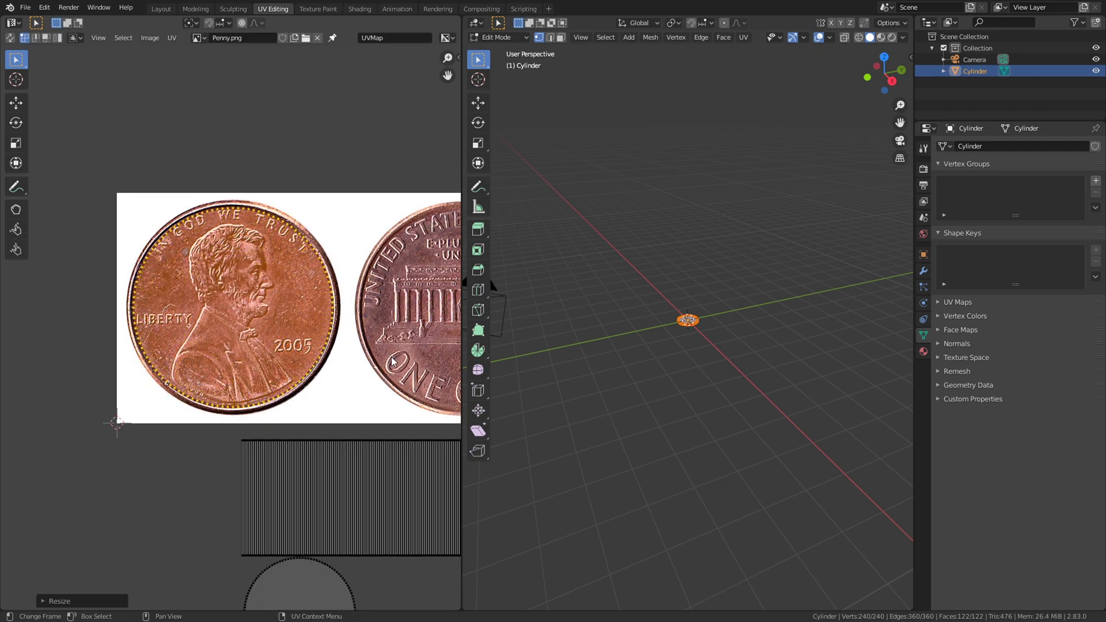
Move the remaining circular UV island onto the penny's tails side and enlarge it by about 1.75 to fit the coin.
scroll(311, 472, "down", 2)
middle_click_drag(286, 522, 224, 437)
left_click(267, 433)
key("l")
scroll(289, 413, "down", 2)
key("g")
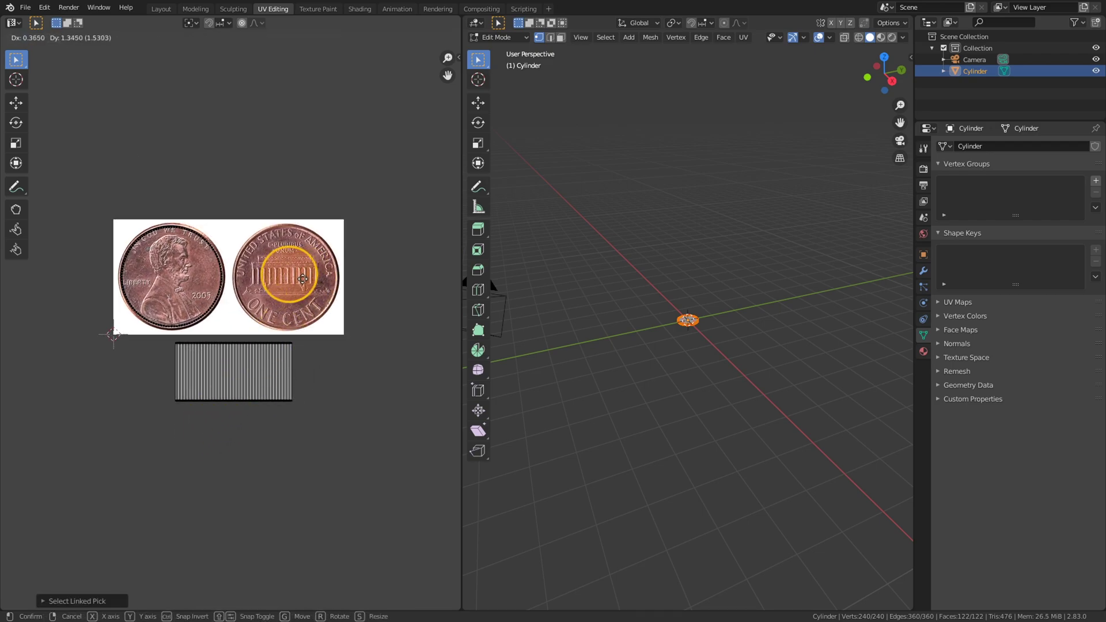
left_click(301, 266)
key("s")
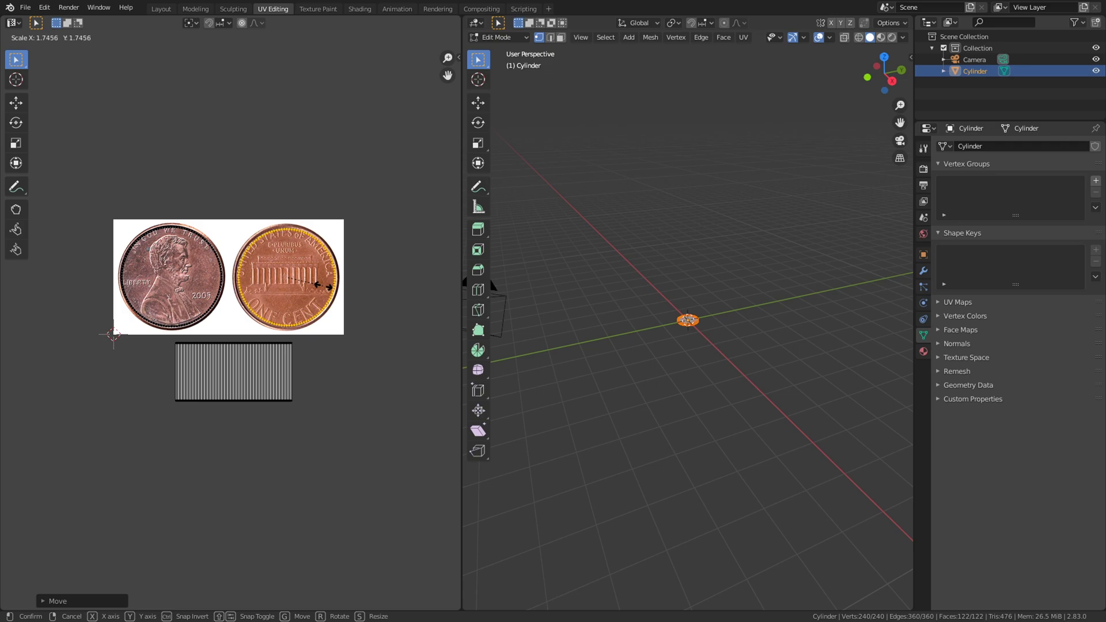
left_click(323, 286)
key("g")
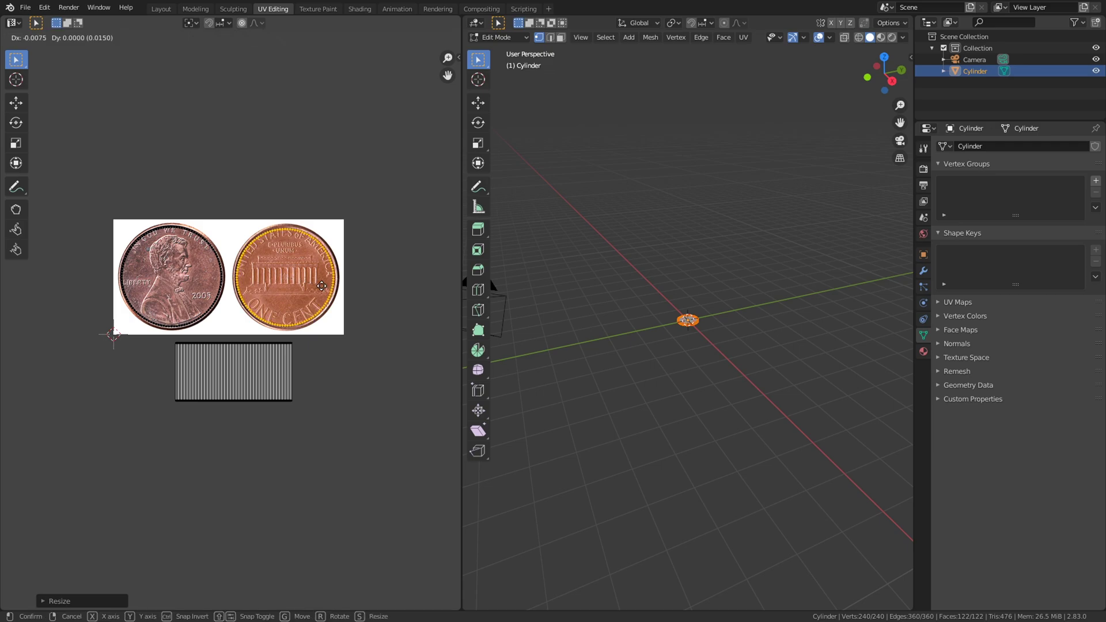
left_click(322, 285)
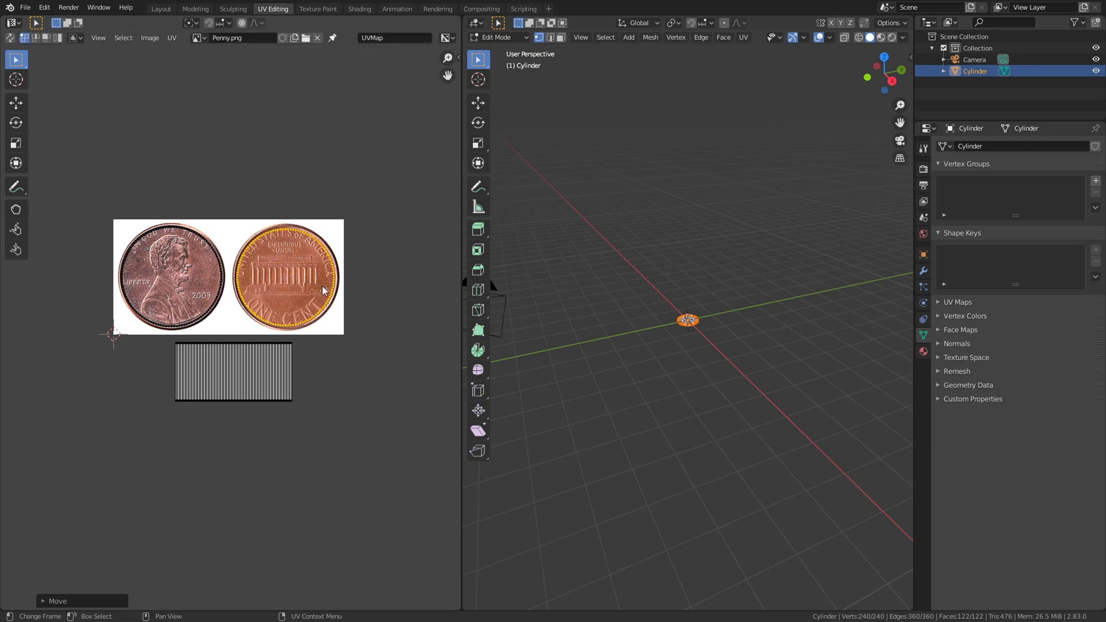
Shrink the side-wall UV island to about 0.11 of its size and narrow it along X by about 0.38.
left_click(278, 399)
key("l")
scroll(295, 375, "up", 4)
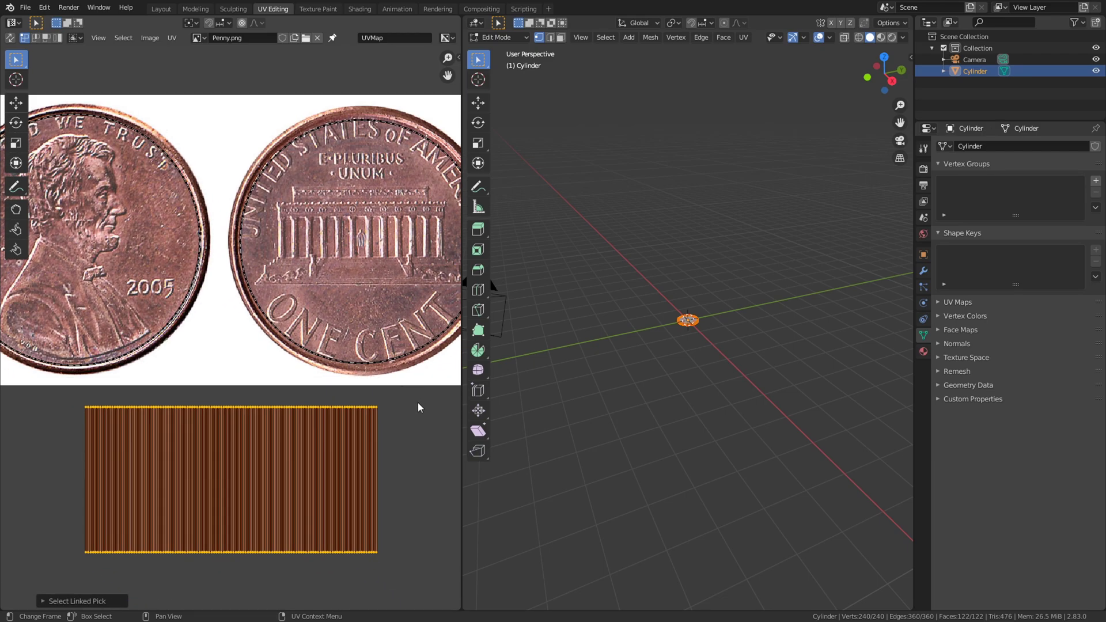
key("s")
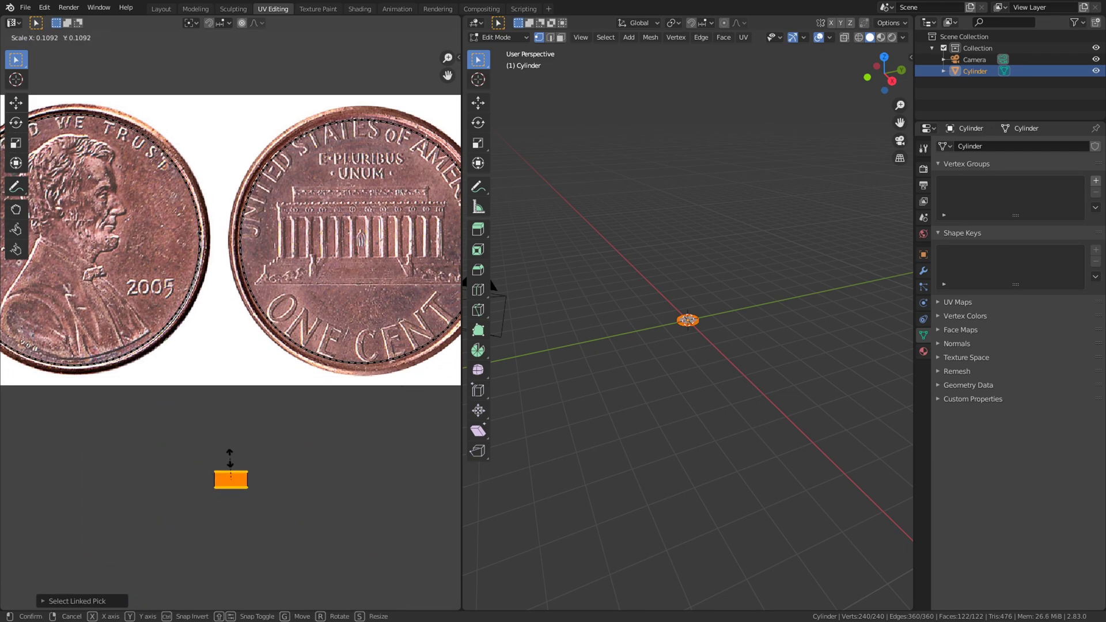
left_click(236, 471)
key("s")
key("x")
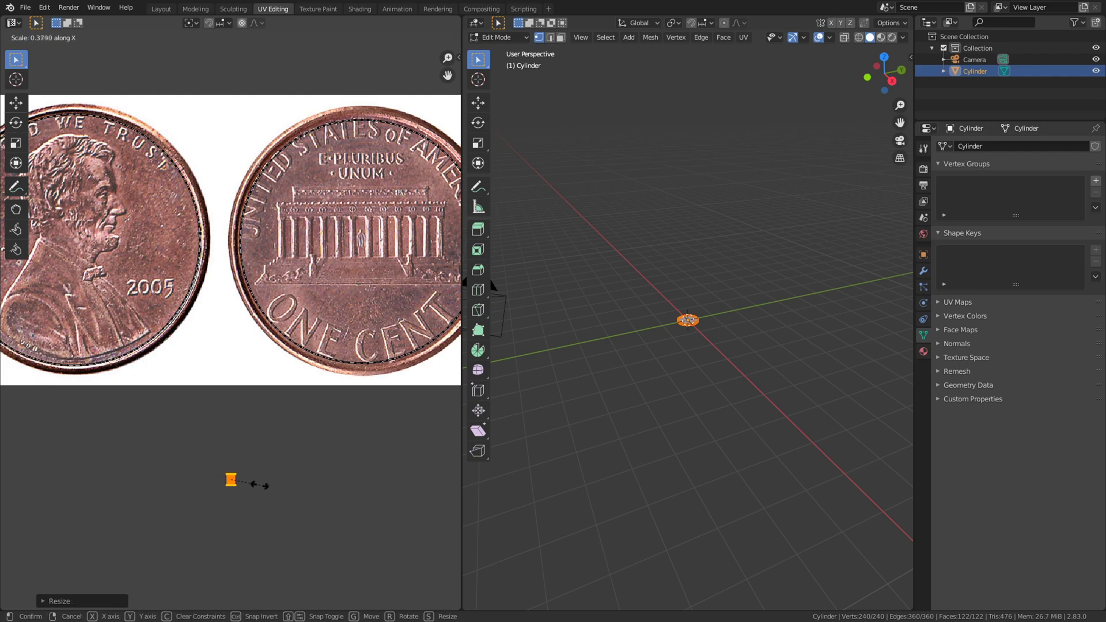
Place the small side-wall island on the plain copper area above ONE CENT and return to Object Mode.
key("g")
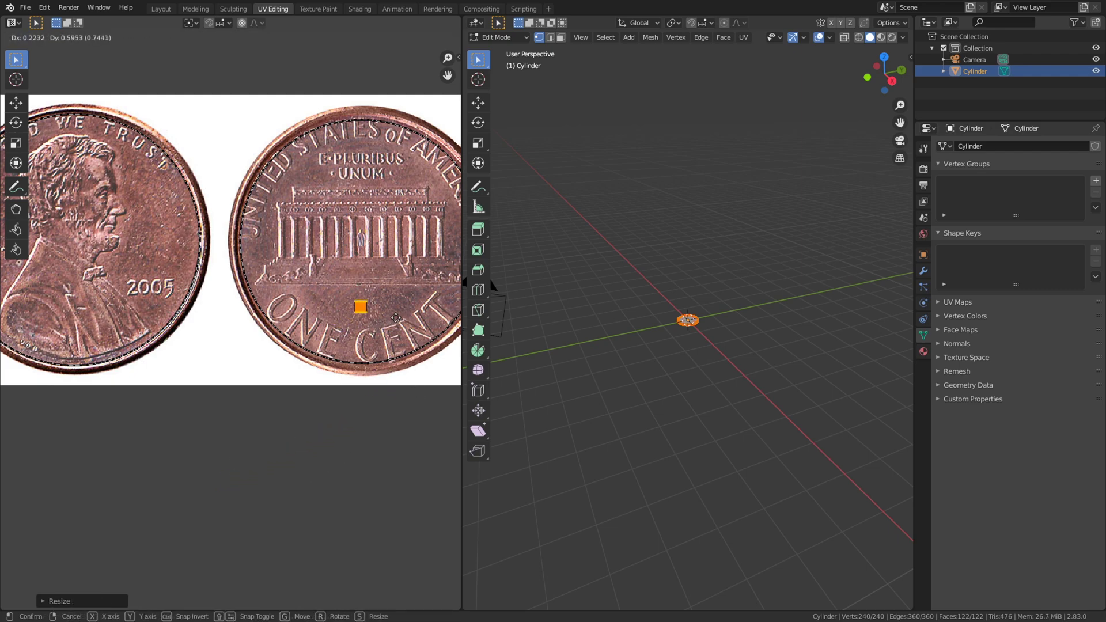
left_click(401, 320)
key("Tab")
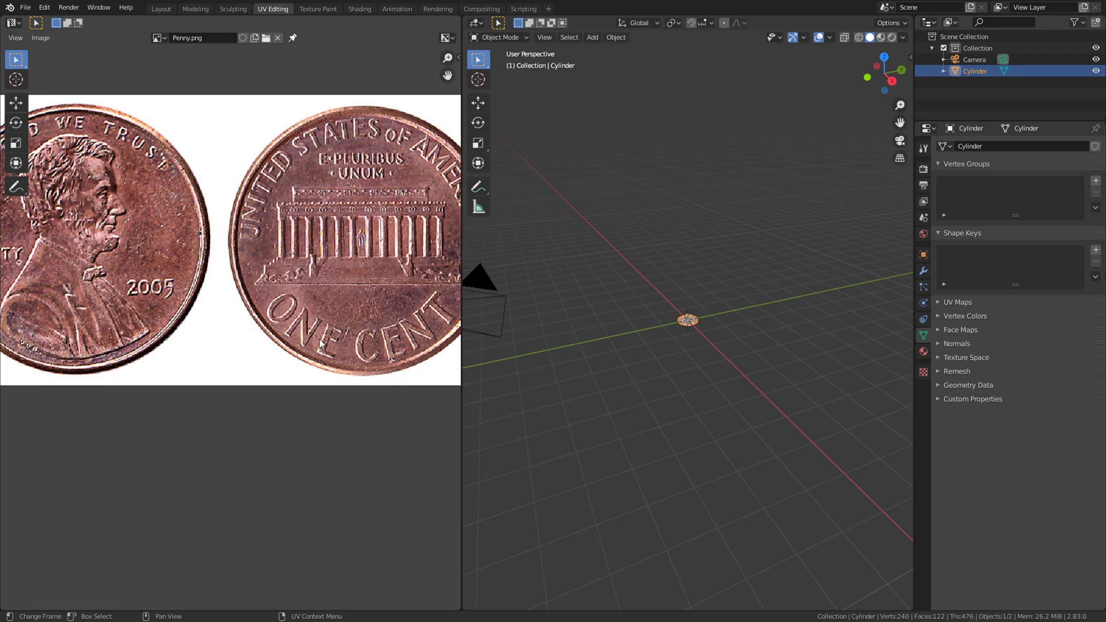
Split the Layout workspace's viewport to add a Shader Editor below it, and create a new material for the coin.
left_click(161, 9)
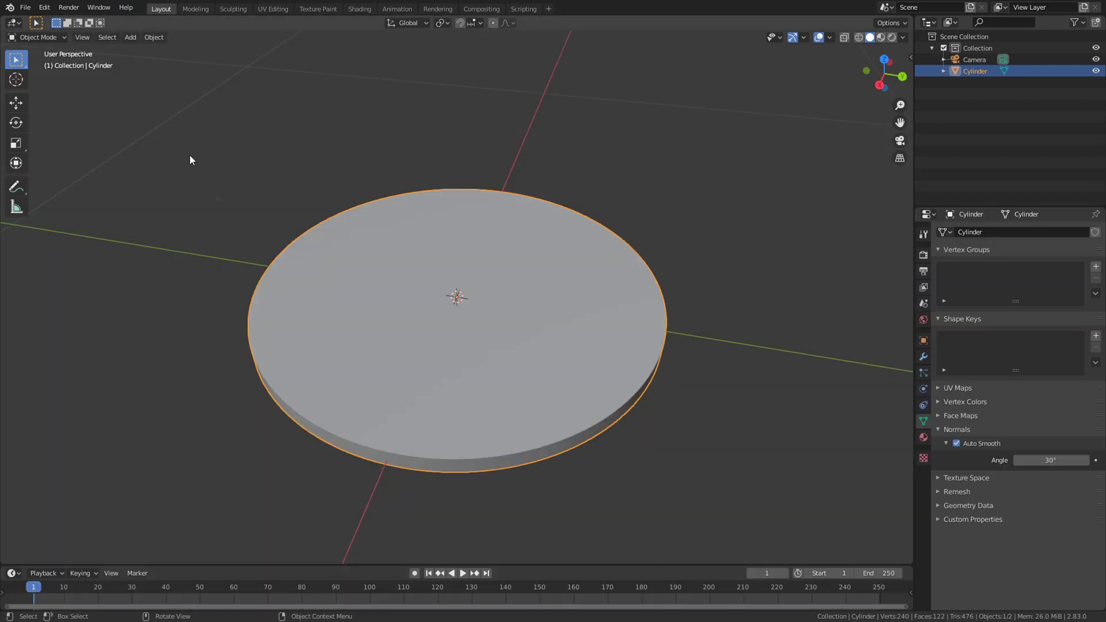
left_click_drag(1, 558, 5, 395)
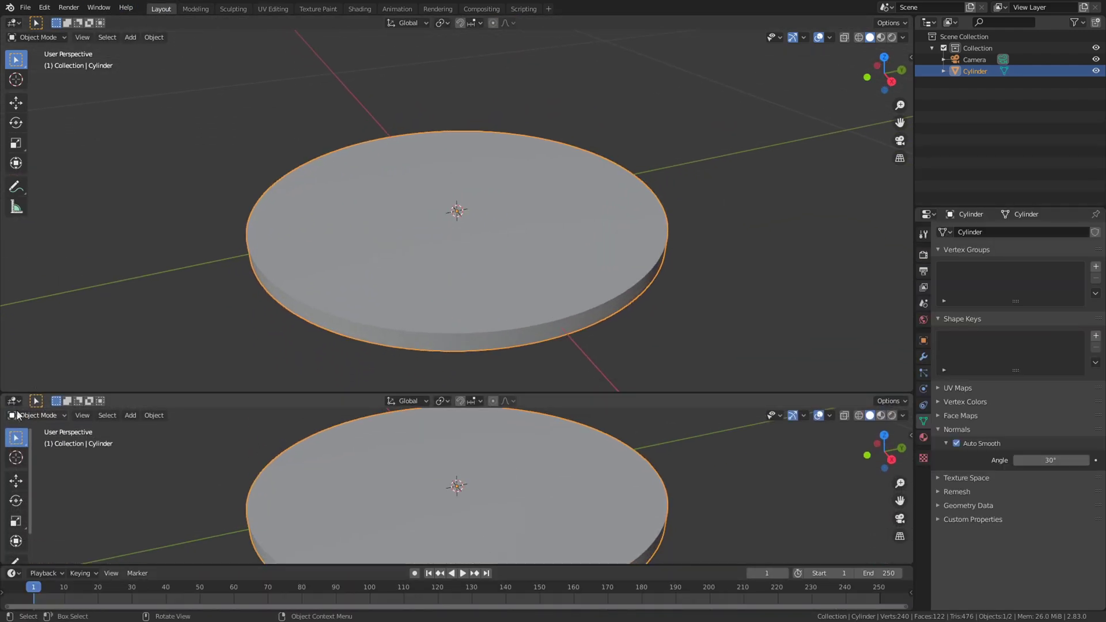
left_click(14, 400)
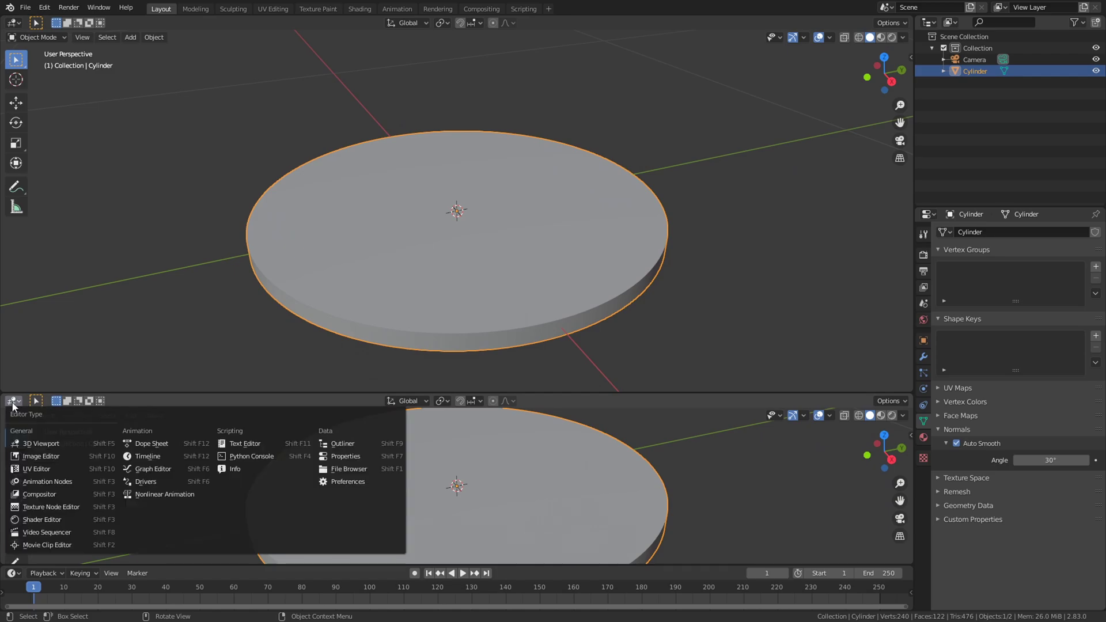
left_click(38, 521)
left_click(489, 400)
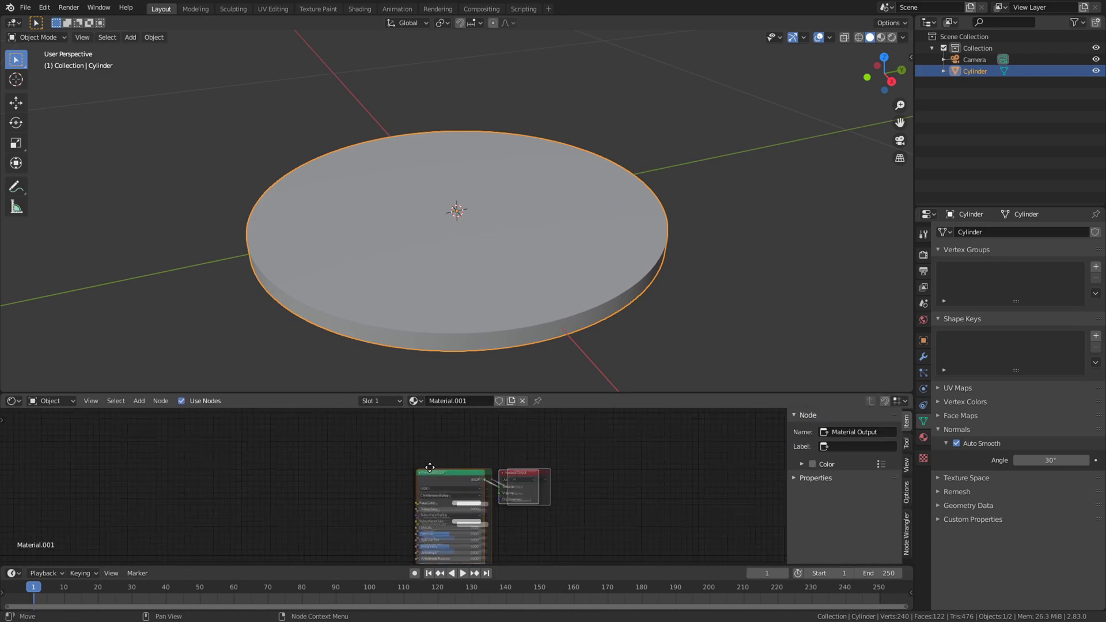
middle_click_drag(430, 468, 484, 459)
scroll(485, 459, "up", 1)
left_click(405, 465)
key("shift+a")
left_click(405, 465)
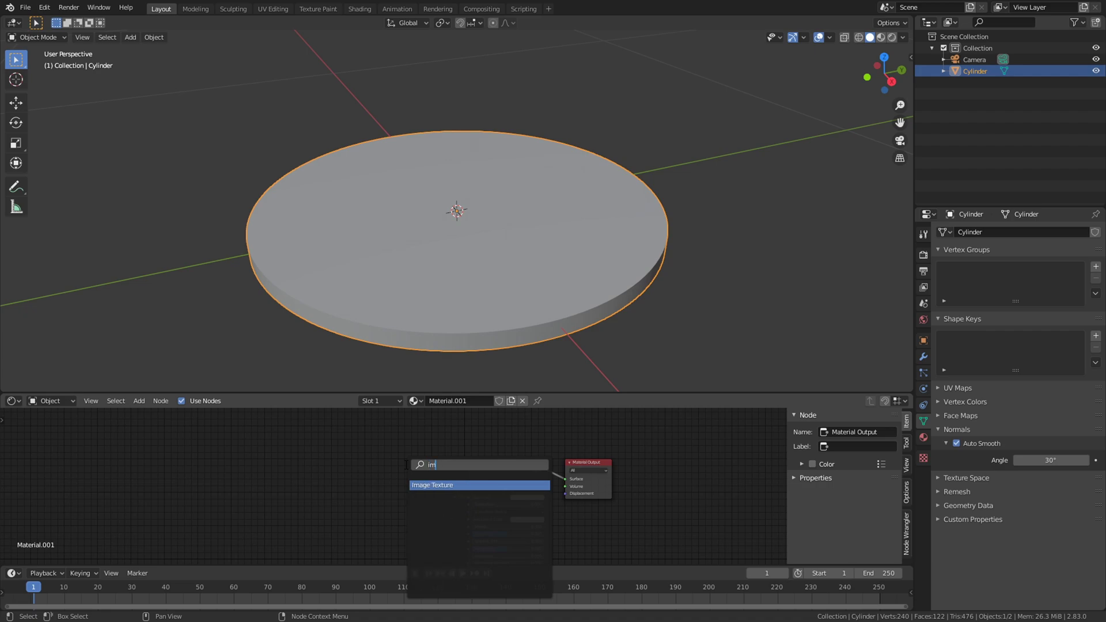
key("Escape")
Add an Image Texture node beside the Principled BSDF and link its Color output to Base Color.
key("shift+a")
left_click(379, 492)
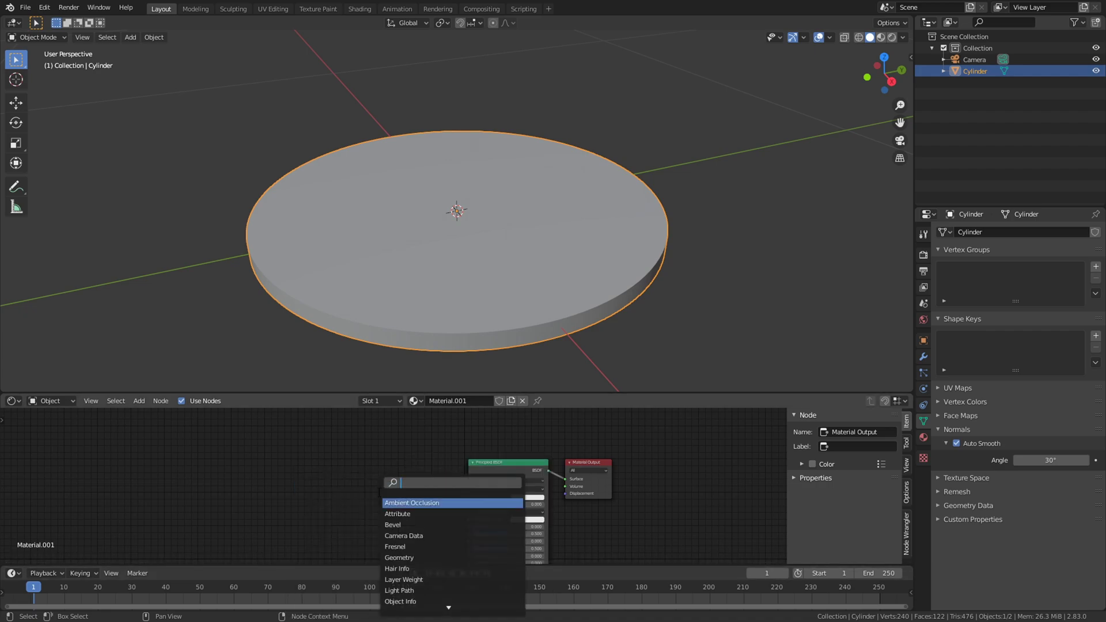
key("Return")
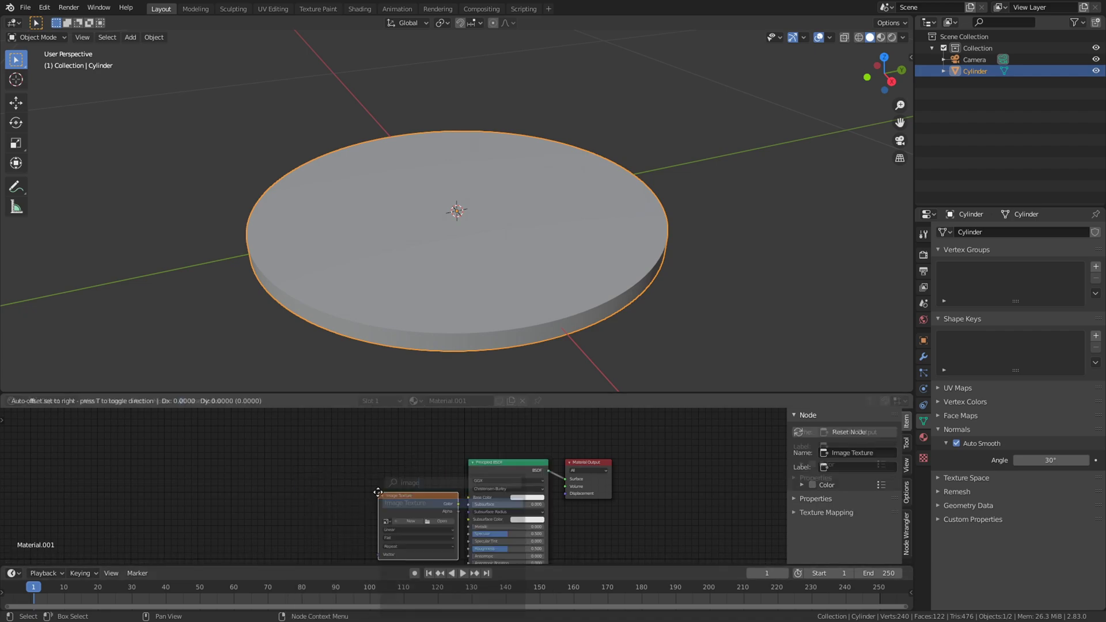
left_click(347, 477)
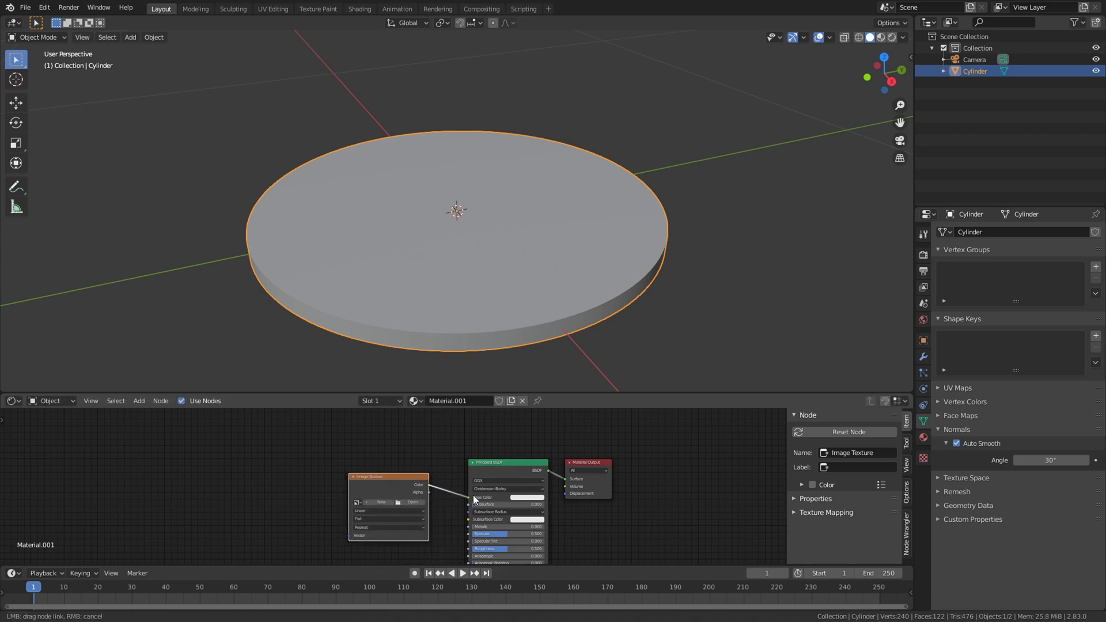
left_click_drag(472, 495, 472, 495)
Assign Penny.png to the Image Texture node and feed it with Texture Coordinate and Mapping nodes.
scroll(438, 489, "up", 2)
middle_click_drag(364, 486, 223, 456)
left_click(401, 479)
left_click(422, 495)
key("shift+a")
key("ctrl+t")
scroll(288, 464, "down", 2)
middle_click_drag(321, 468, 221, 478)
scroll(331, 486, "down", 1)
middle_click_drag(333, 488, 394, 483)
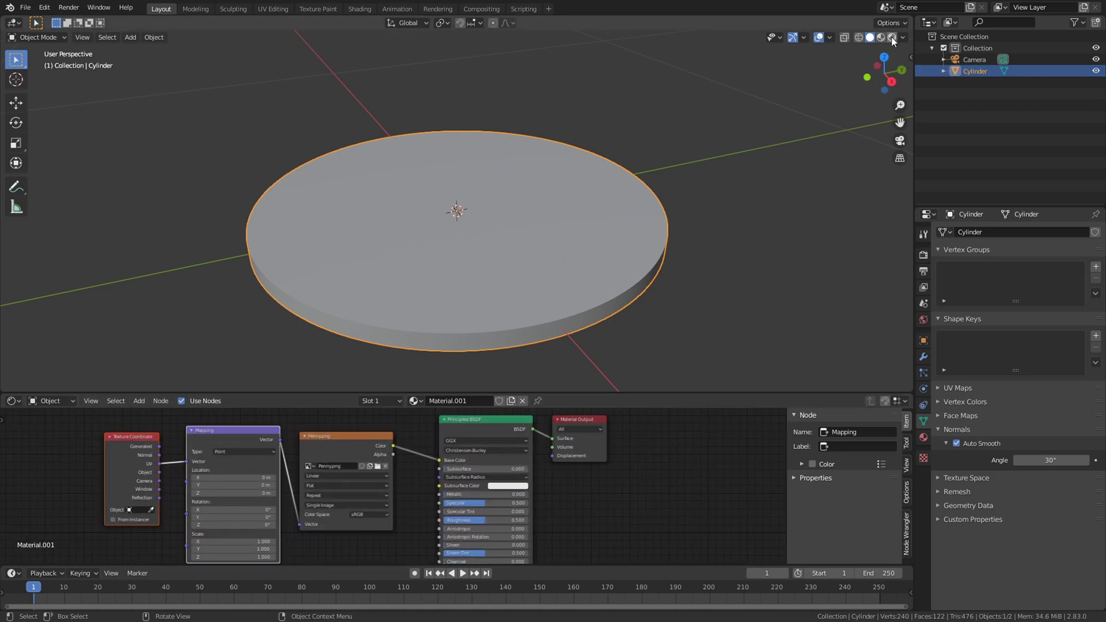
Set the render engine to Cycles with GPU Compute as device, and switch the viewport to rendered shading.
left_click(923, 254)
left_click(1057, 232)
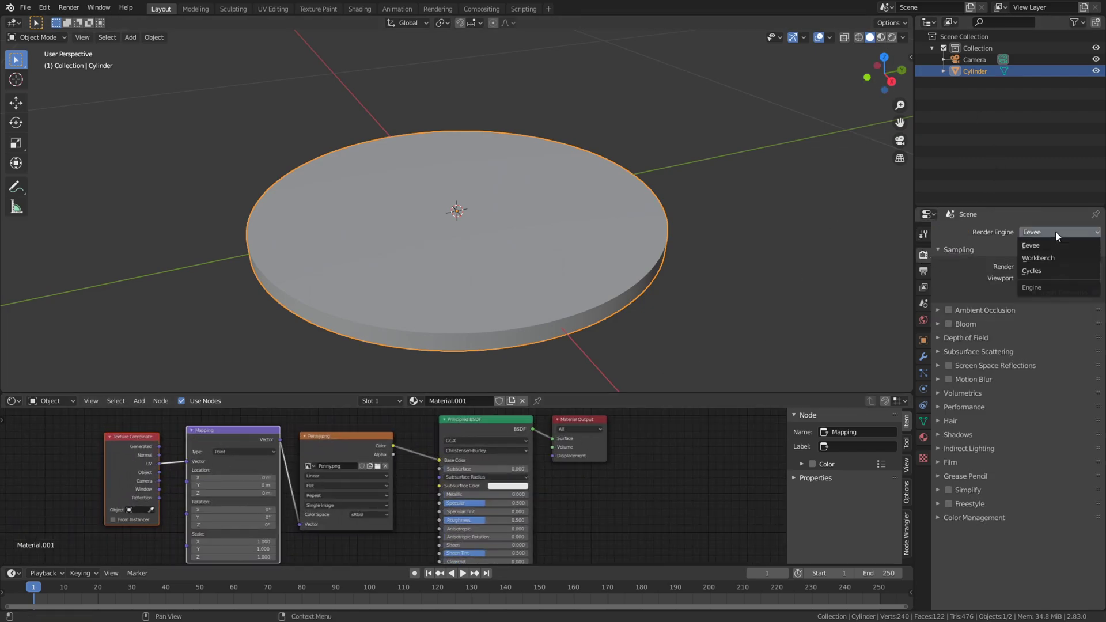
left_click(1044, 273)
left_click(1057, 261)
left_click(1031, 288)
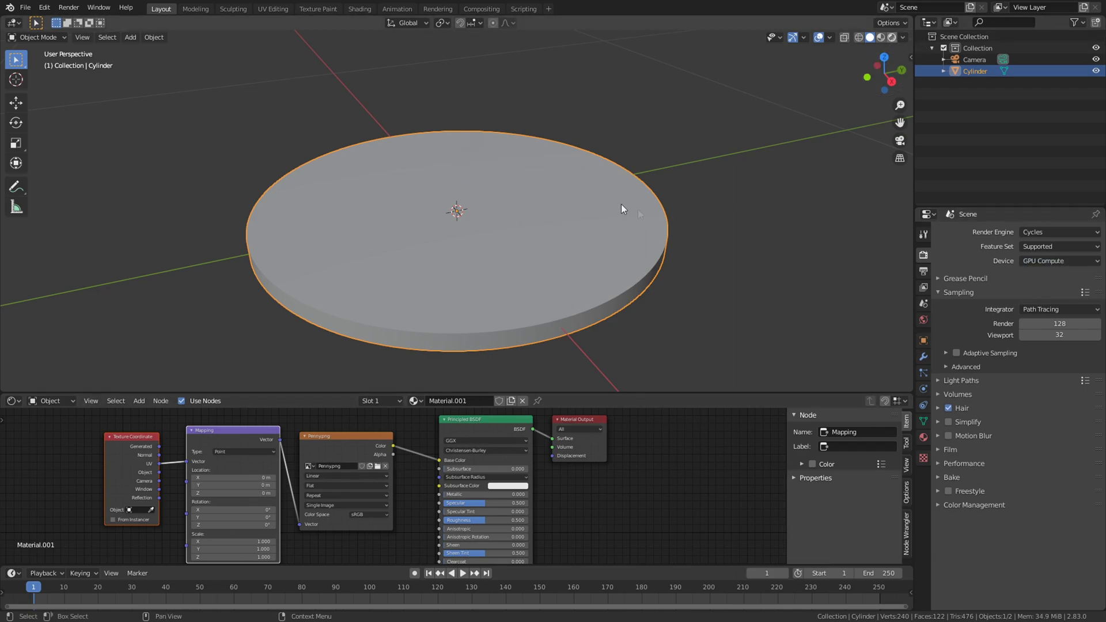
key("z")
Rotate the coin freely to stand it up with the Lincoln side in view, and turn it -32.9° about the view axis.
mouse_move(610, 191)
middle_mouse_down()
mouse_move(696, 264)
mouse_move(483, 67)
mouse_move(383, 60)
mouse_move(344, 133)
mouse_move(361, 203)
mouse_move(385, 227)
mouse_move(351, 254)
middle_mouse_up()
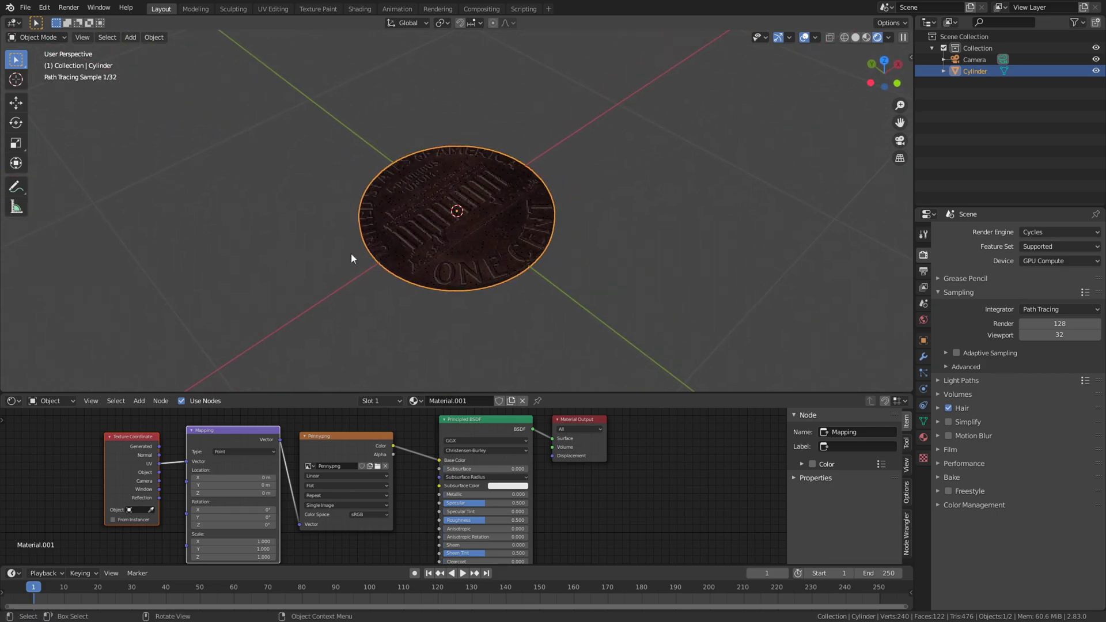
key("r")
key("r")
left_click(528, 127)
middle_click_drag(526, 192, 467, 161)
key("r")
left_click(498, 128)
middle_click_drag(288, 281, 298, 270)
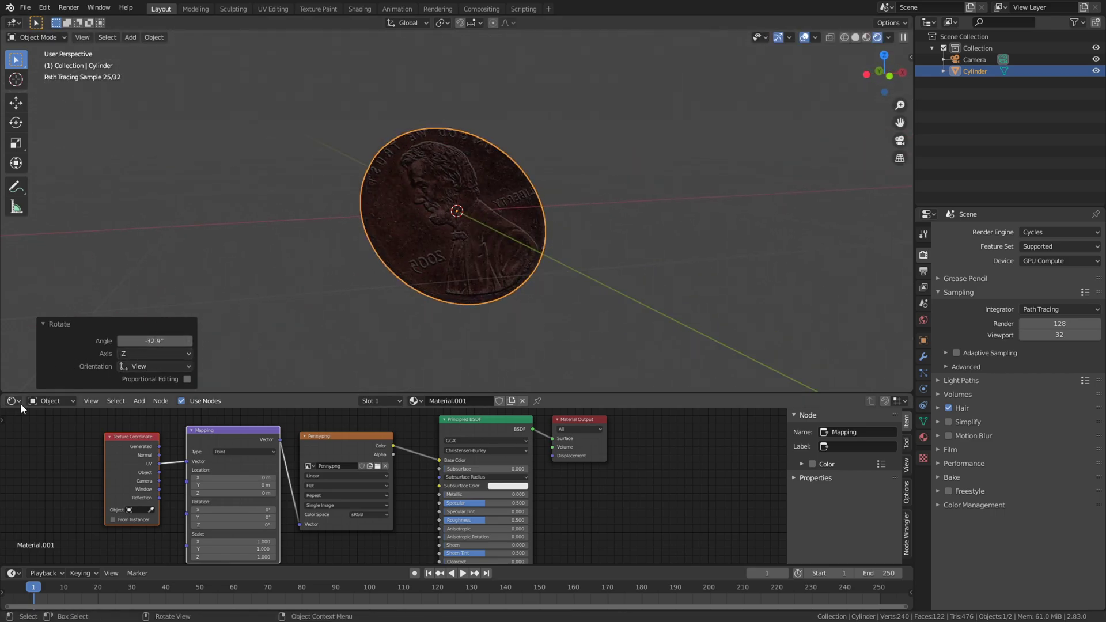
Switch the Shader Editor to the World nodes and add an Environment Texture with Mapping and Texture Coordinate nodes to the Background.
left_click(46, 401)
left_click(62, 429)
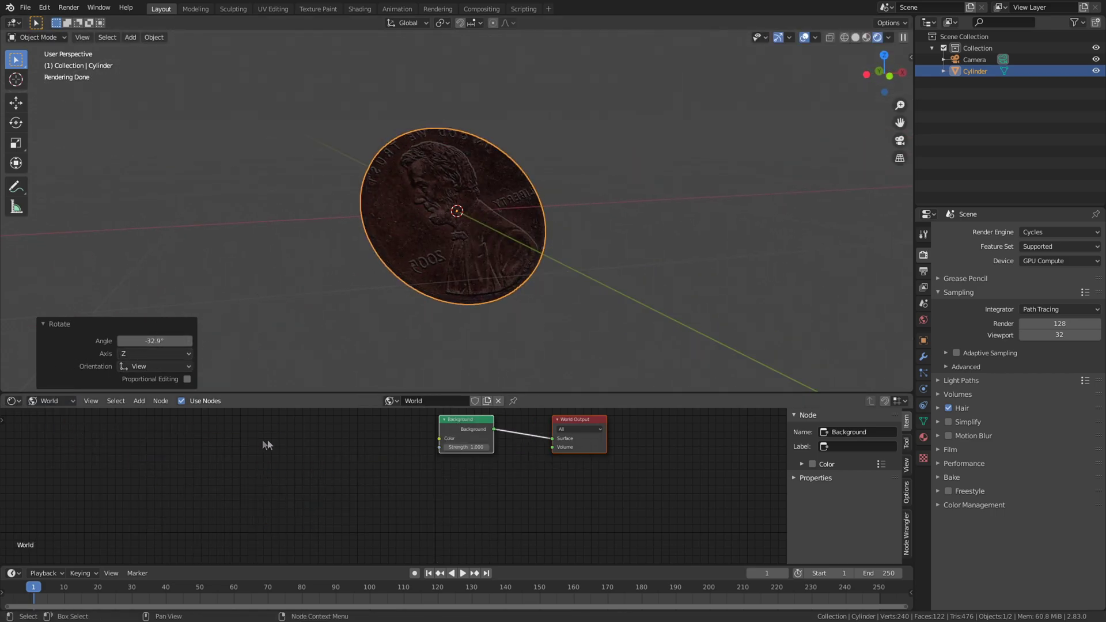
left_click(462, 439)
key("ctrl+t")
middle_click_drag(461, 439, 487, 444)
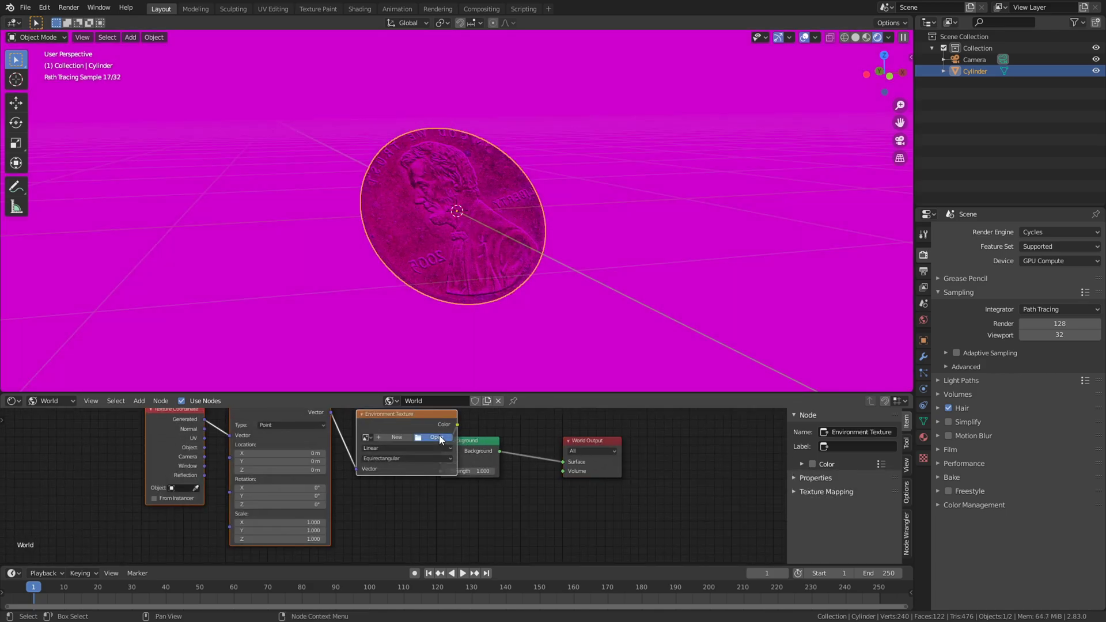
Load table_mountain_1_4k.hdr from the HDRI folder into the Environment Texture and inspect the lit coin.
left_click(440, 439)
left_click(195, 289)
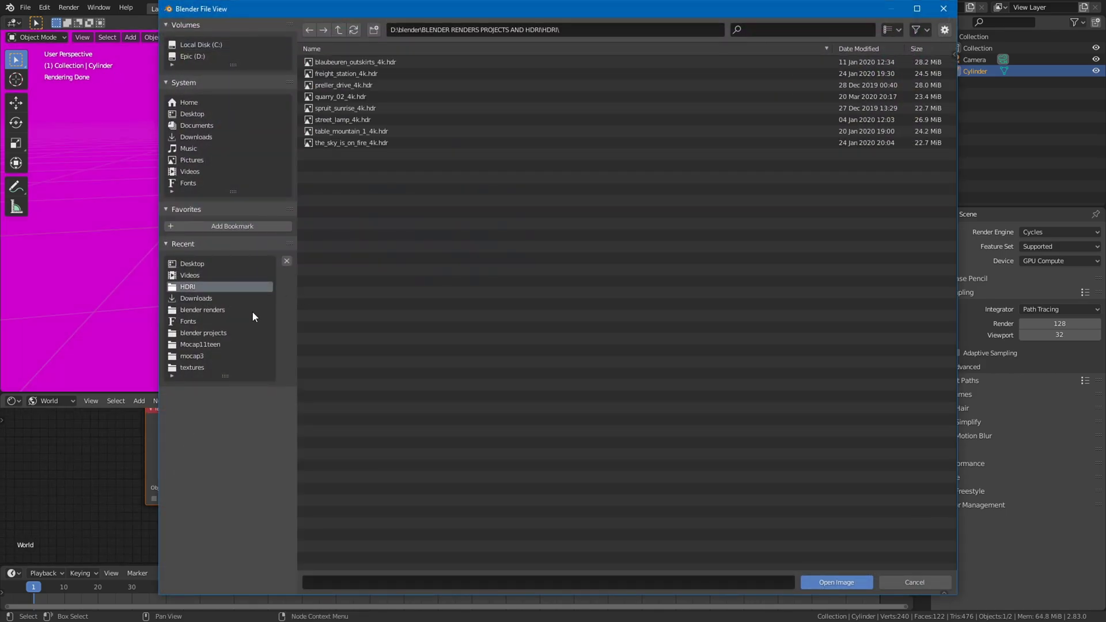
double_click(392, 132)
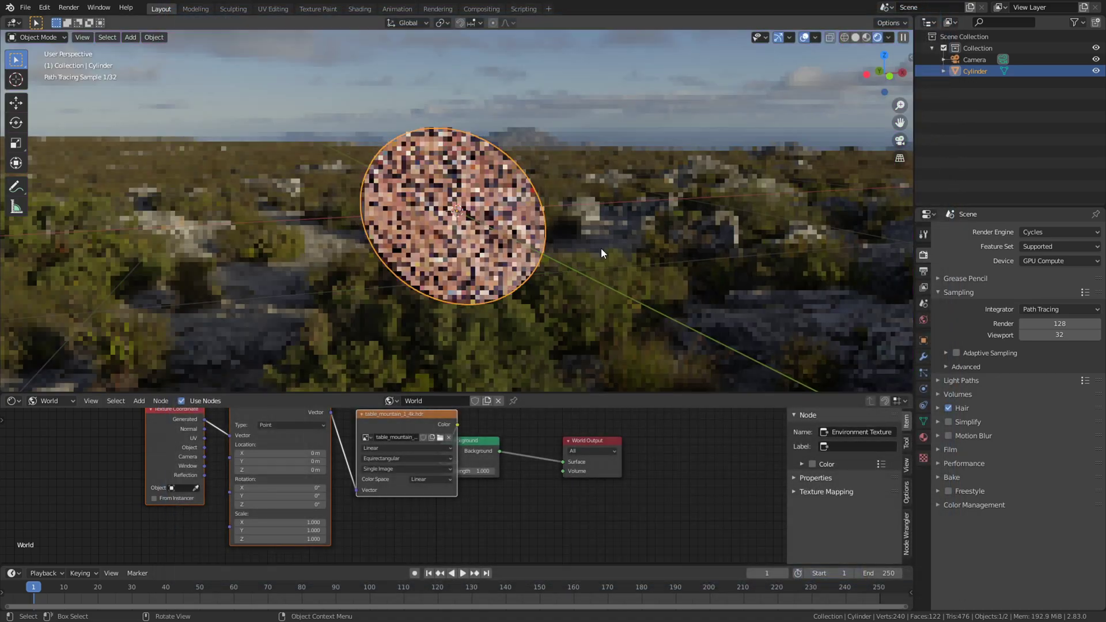
mouse_move(601, 248)
middle_mouse_down()
mouse_move(507, 243)
mouse_move(599, 236)
middle_mouse_up()
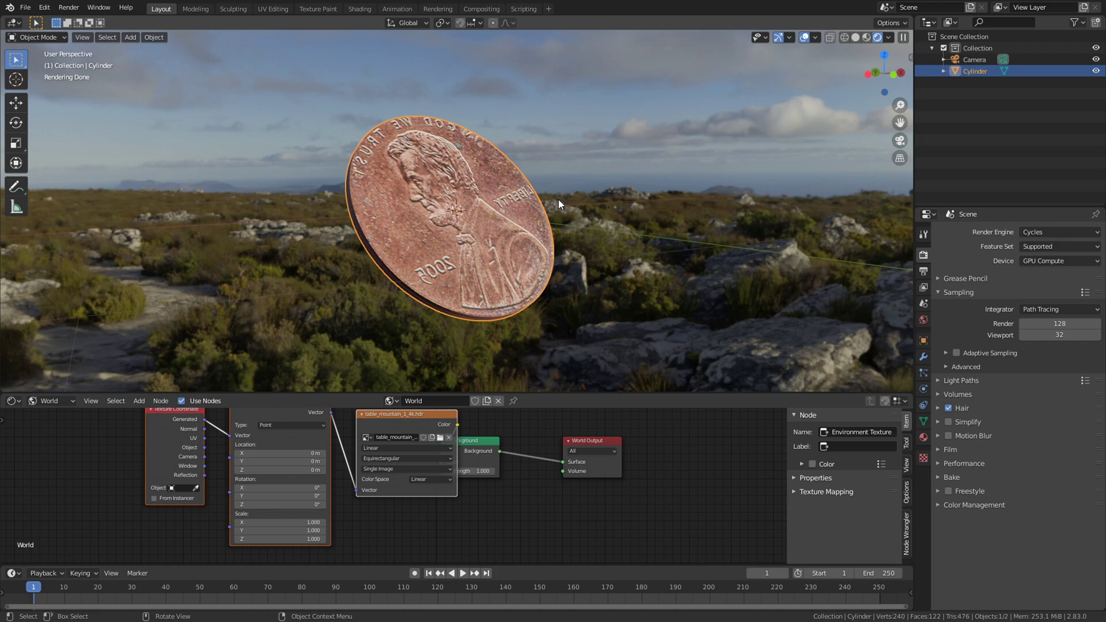
middle_click_drag(558, 200, 536, 204)
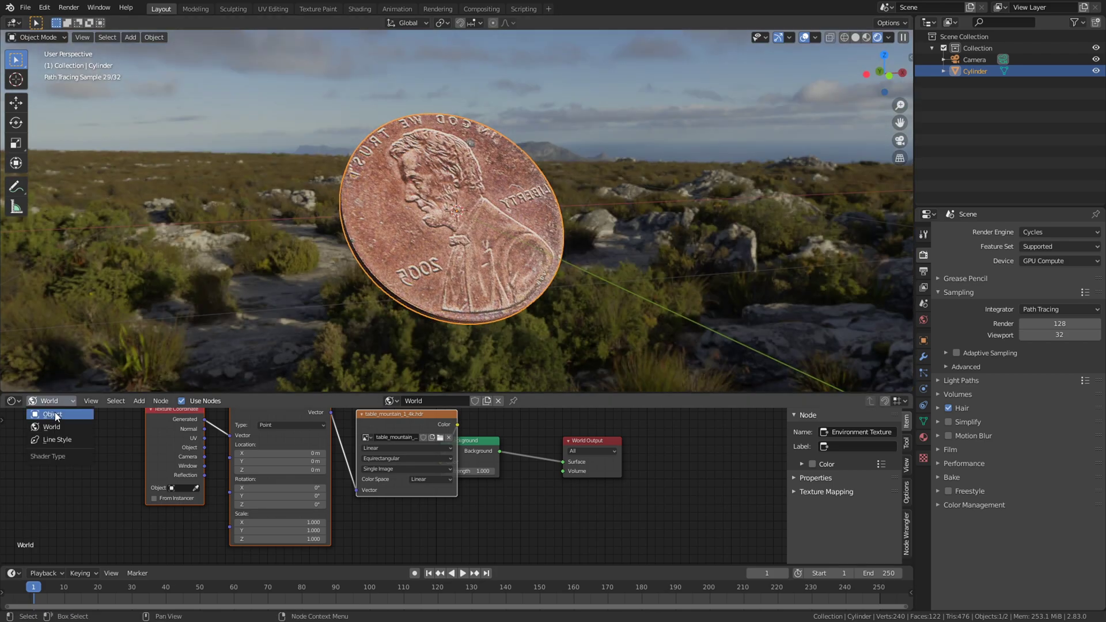
Return the Shader Editor to the coin's material and duplicate the Penny.png texture node, placing the copy below the original.
left_click(55, 415)
scroll(397, 447, "up", 4)
middle_click_drag(389, 450, 337, 410)
scroll(333, 550, "down", 4)
middle_click_drag(333, 549, 407, 502)
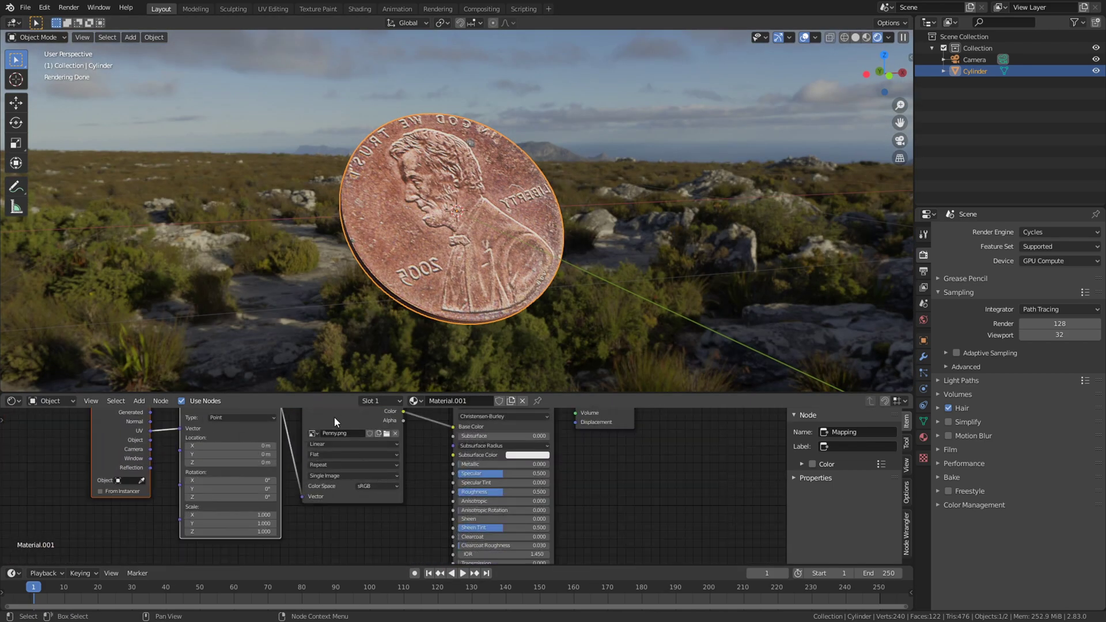
left_click(334, 417)
key("shift+d")
left_click(332, 527)
middle_click_drag(332, 527, 336, 405)
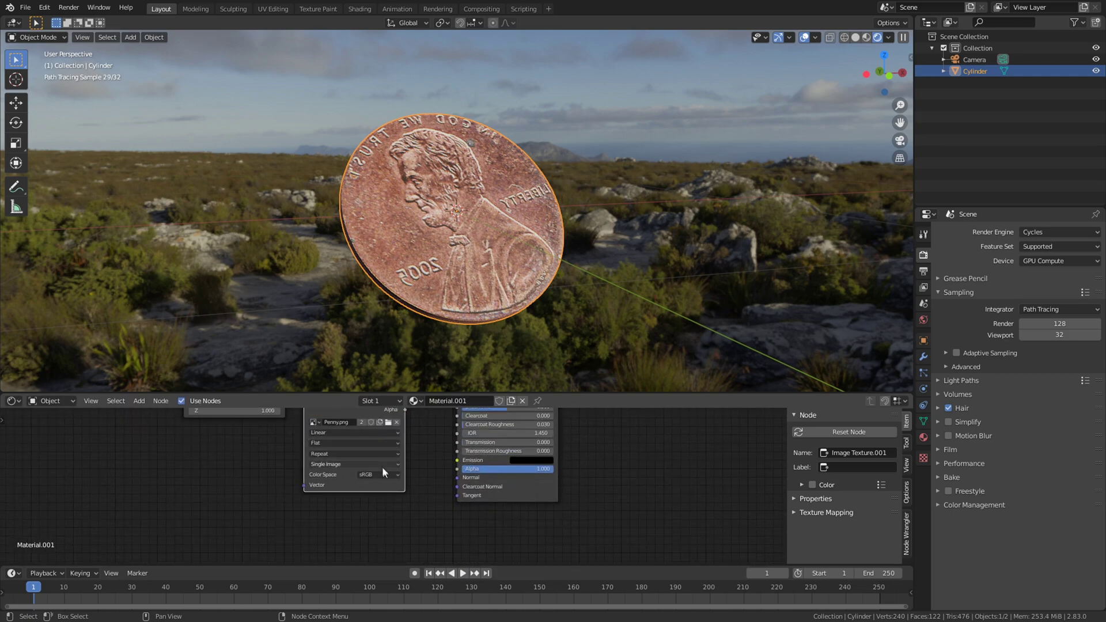
Set the color space of the duplicated Penny.png texture node to Linear.
left_click(382, 474)
left_click(385, 493)
scroll(390, 458, "down", 1)
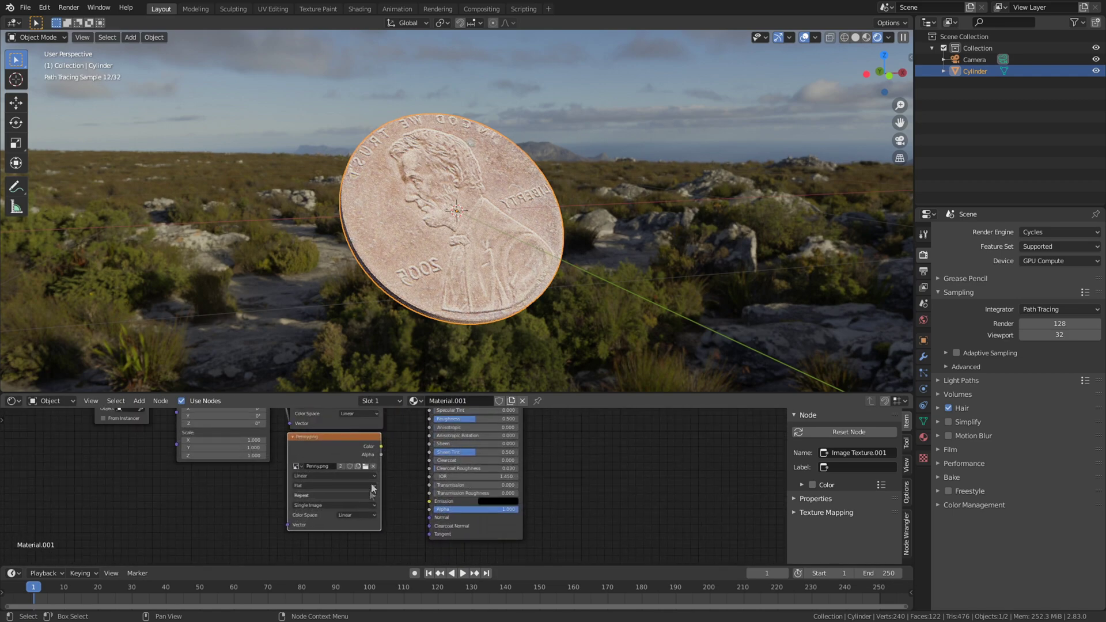
Link the duplicated texture's Color output to the Principled BSDF's Roughness and Normal inputs.
left_click_drag(420, 416, 429, 415)
left_click_drag(425, 494, 431, 513)
middle_click_drag(416, 509, 442, 531)
left_click_drag(372, 462, 352, 467)
Add an Invert node on the link between the duplicated texture and the Roughness input.
key("shift+a")
left_click(434, 454)
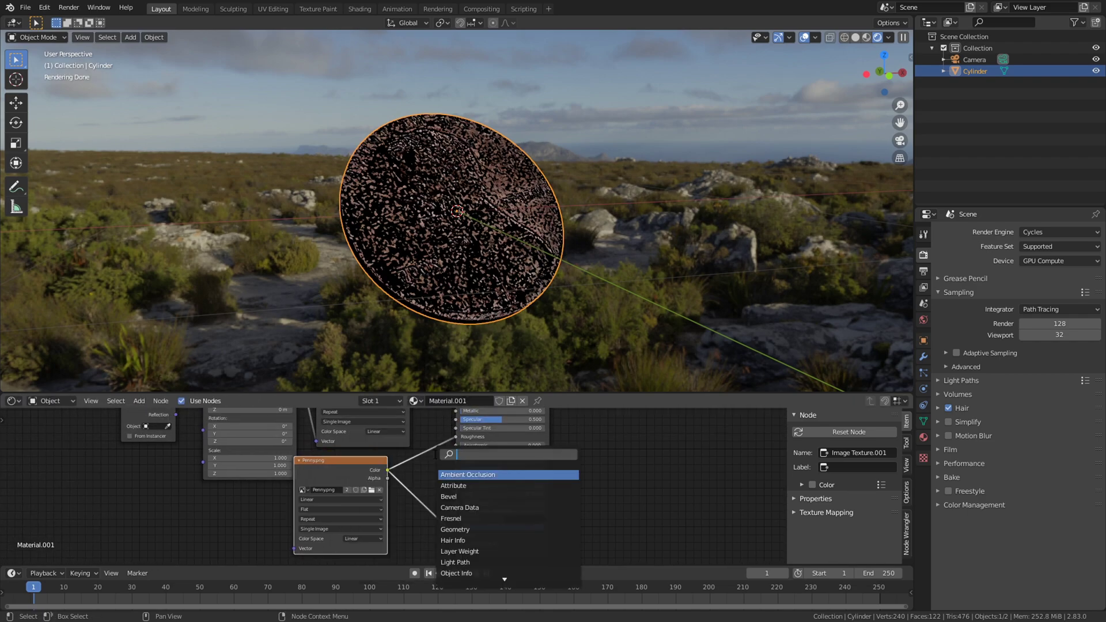
type("inver")
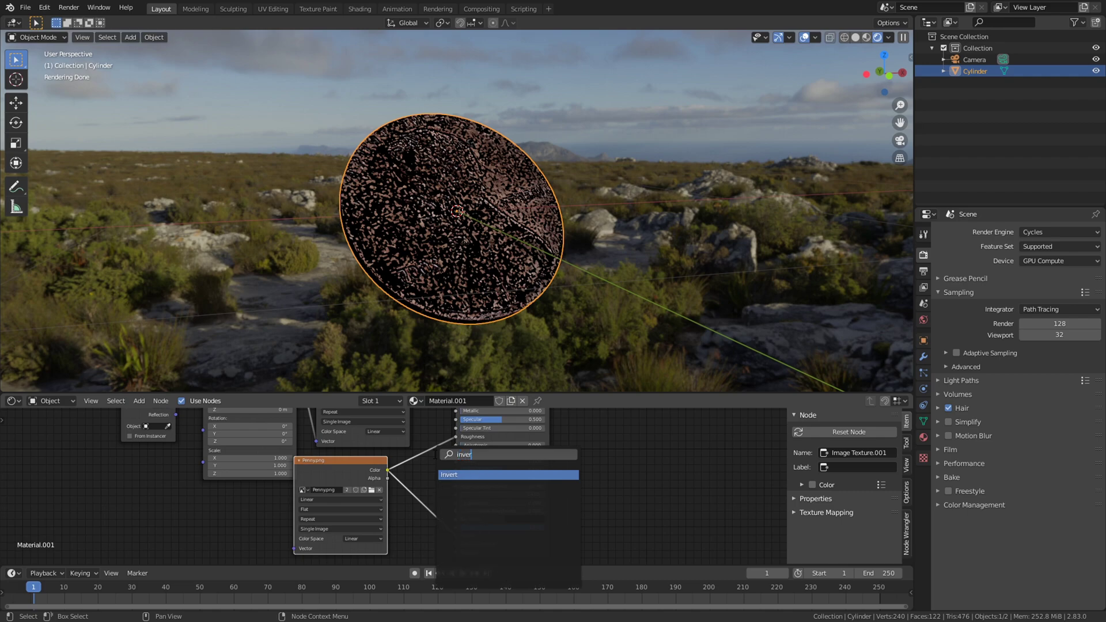
key("Return")
left_click(398, 441)
Add a Bump node on the link between the duplicated texture and the Principled BSDF's Normal input.
middle_click_drag(469, 481, 489, 472)
key("shift+a")
left_click(490, 472)
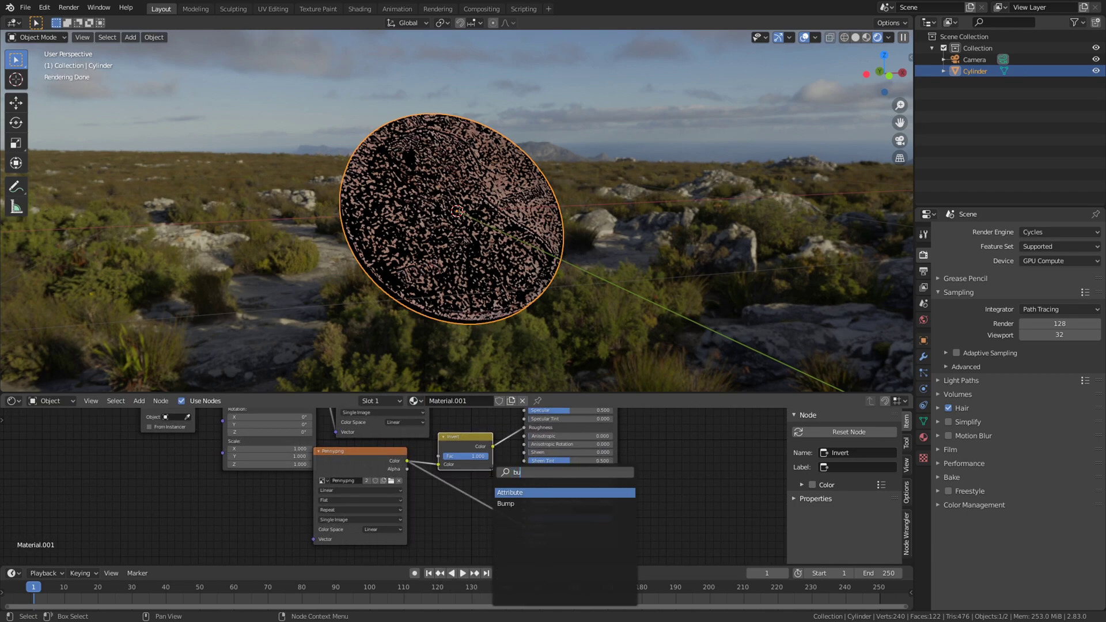
type("bum")
key("Return")
left_click(515, 504)
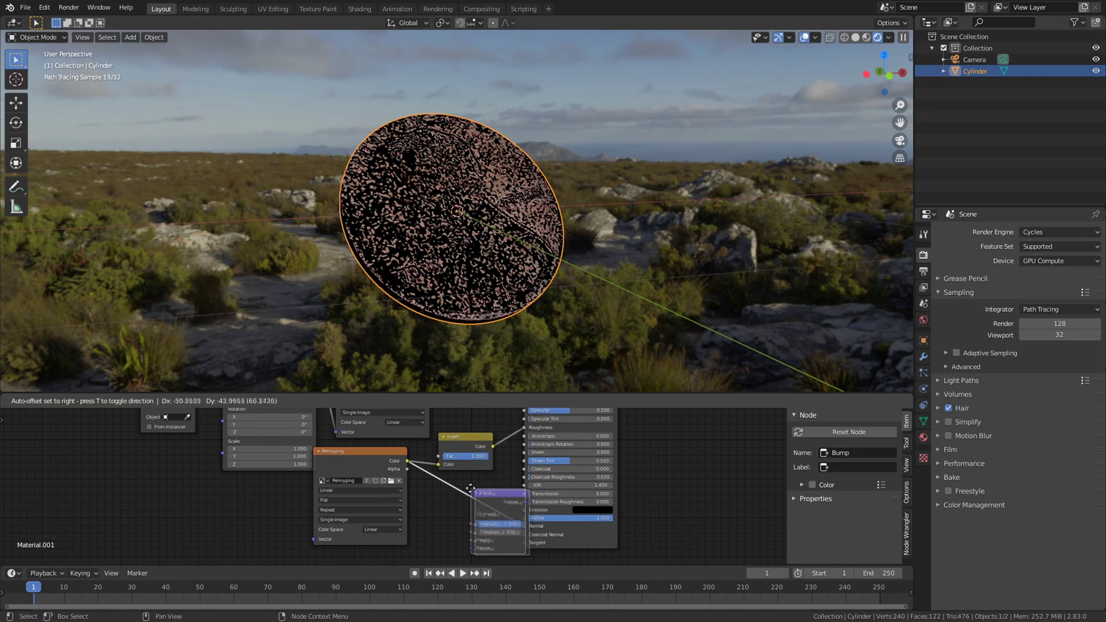
Move the texture link from the Bump node's Normal input to Height, and set the bump Strength to 0.342.
scroll(527, 491, "up", 2)
scroll(546, 475, "up", 1)
mouse_move(527, 490)
middle_mouse_down()
mouse_move(546, 476)
mouse_move(527, 474)
middle_mouse_up()
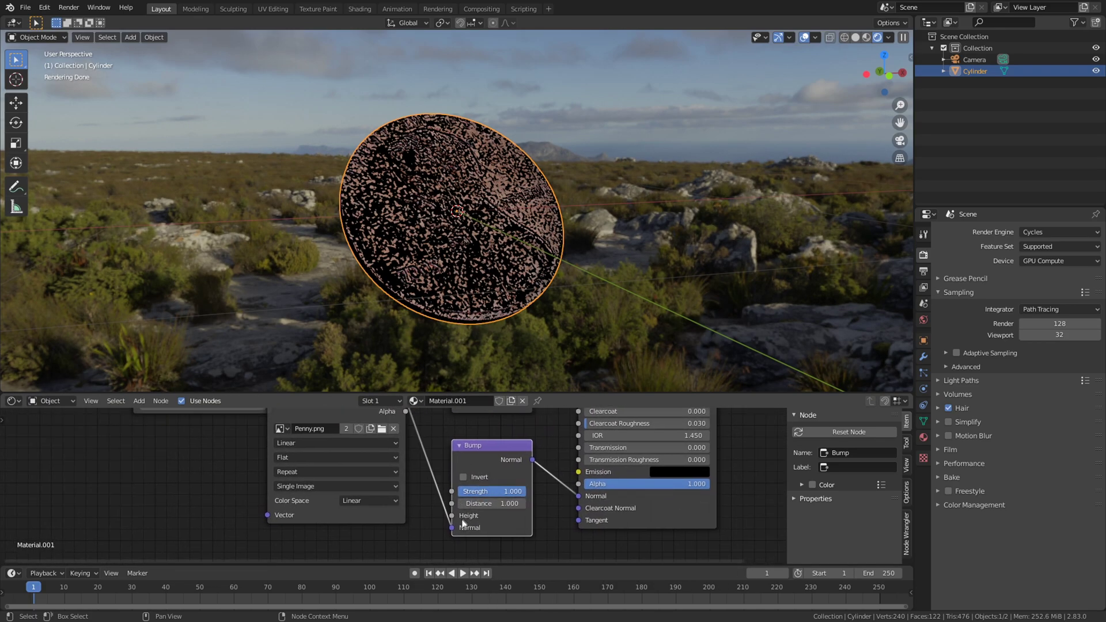
left_click_drag(454, 526, 453, 515)
middle_click_drag(509, 493, 469, 501)
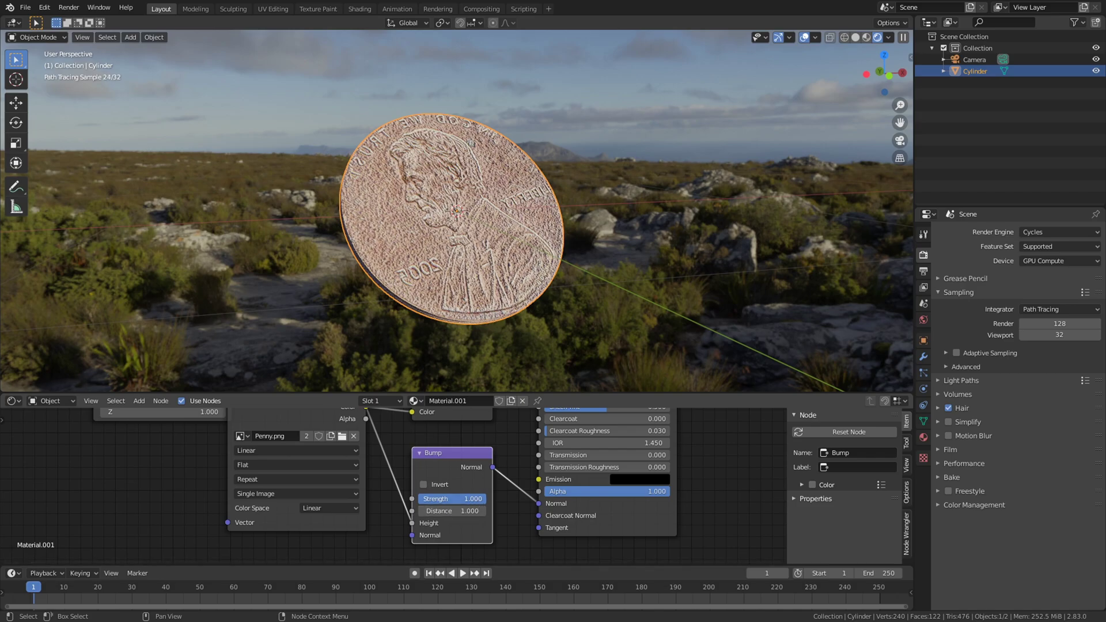
mouse_move(469, 499)
left_mouse_down()
mouse_move(432, 499)
mouse_move(446, 499)
left_mouse_up()
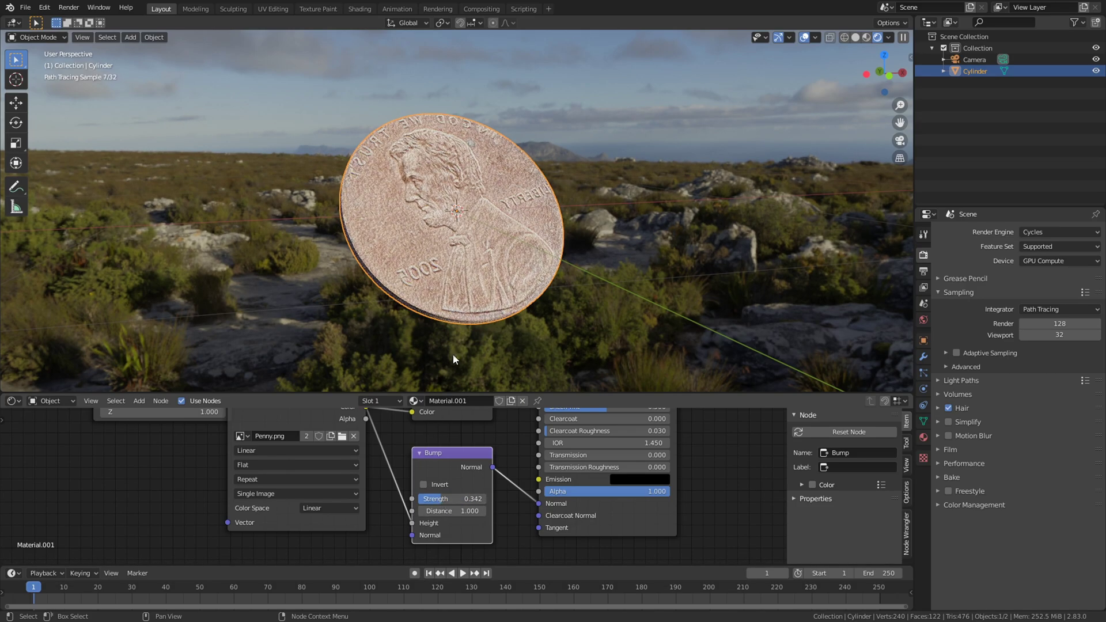
Enable a transparent film background in the render settings so the HDRI is hidden behind the coin.
mouse_move(576, 231)
middle_mouse_down()
mouse_move(478, 213)
mouse_move(408, 217)
mouse_move(528, 220)
mouse_move(596, 238)
mouse_move(569, 218)
middle_mouse_up()
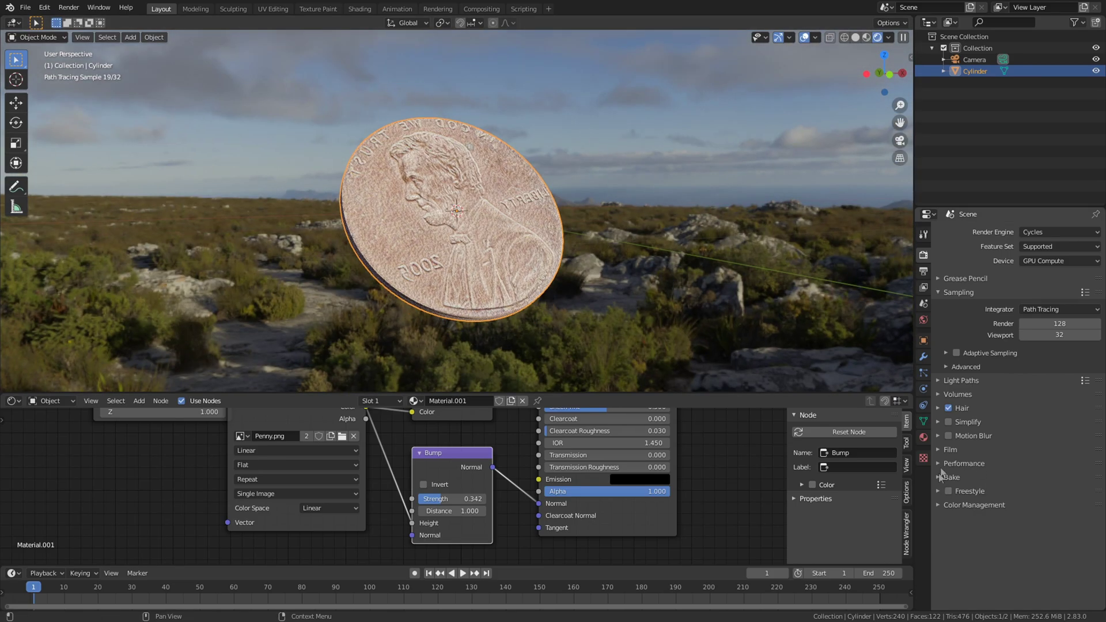
left_click(956, 532)
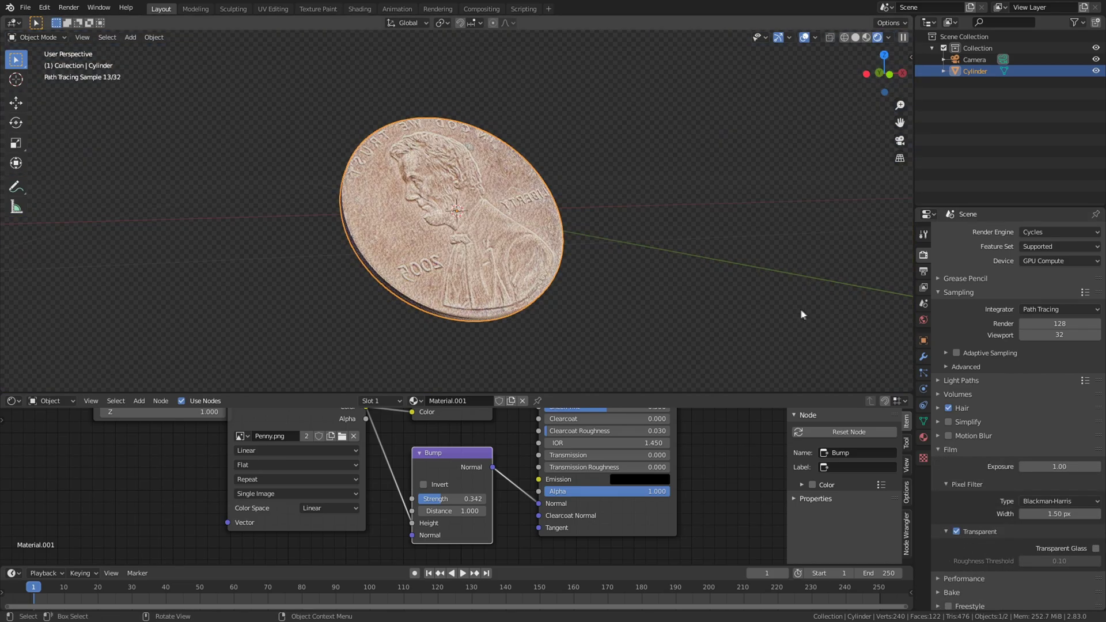
middle_click_drag(800, 309, 744, 313)
Select the coin and rotate it freely with trackball rotation.
middle_click_drag(611, 281, 569, 261)
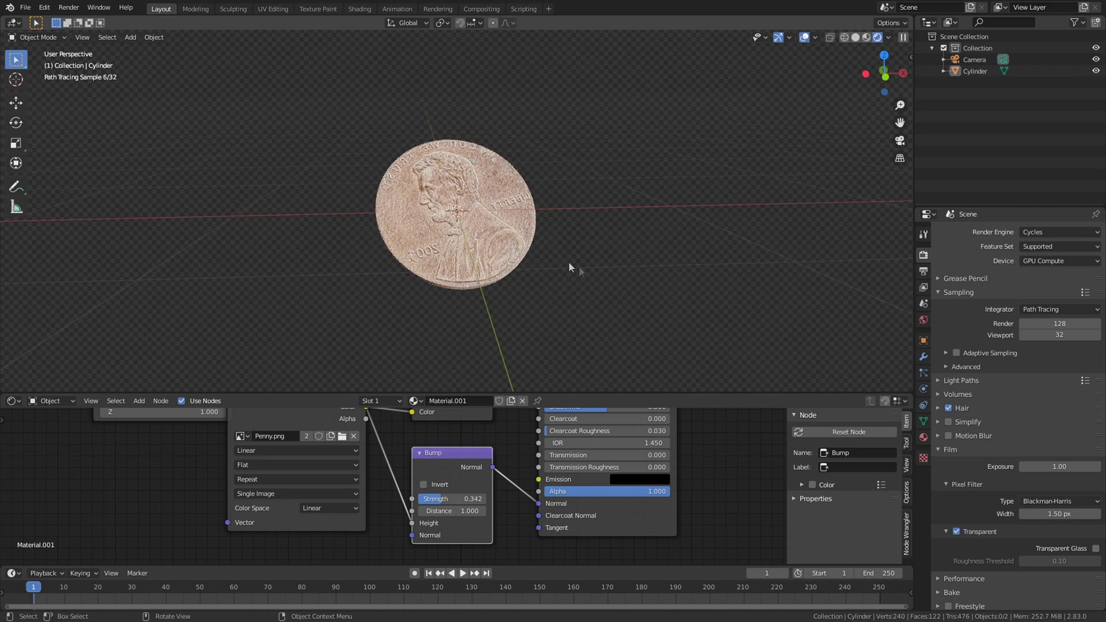
left_click(511, 238)
key("r")
key("r")
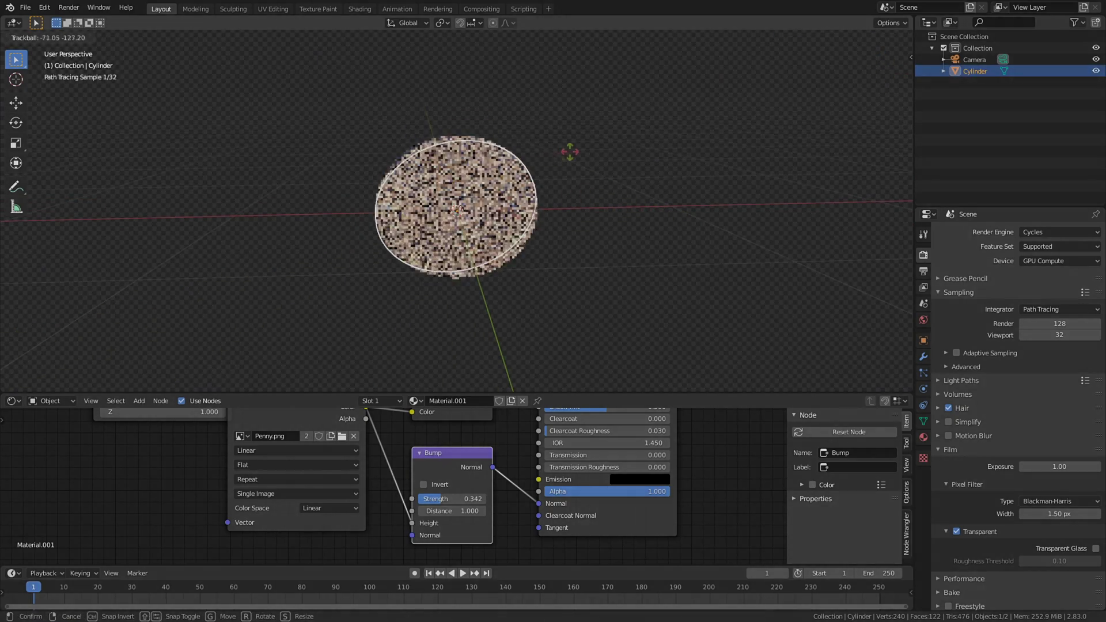